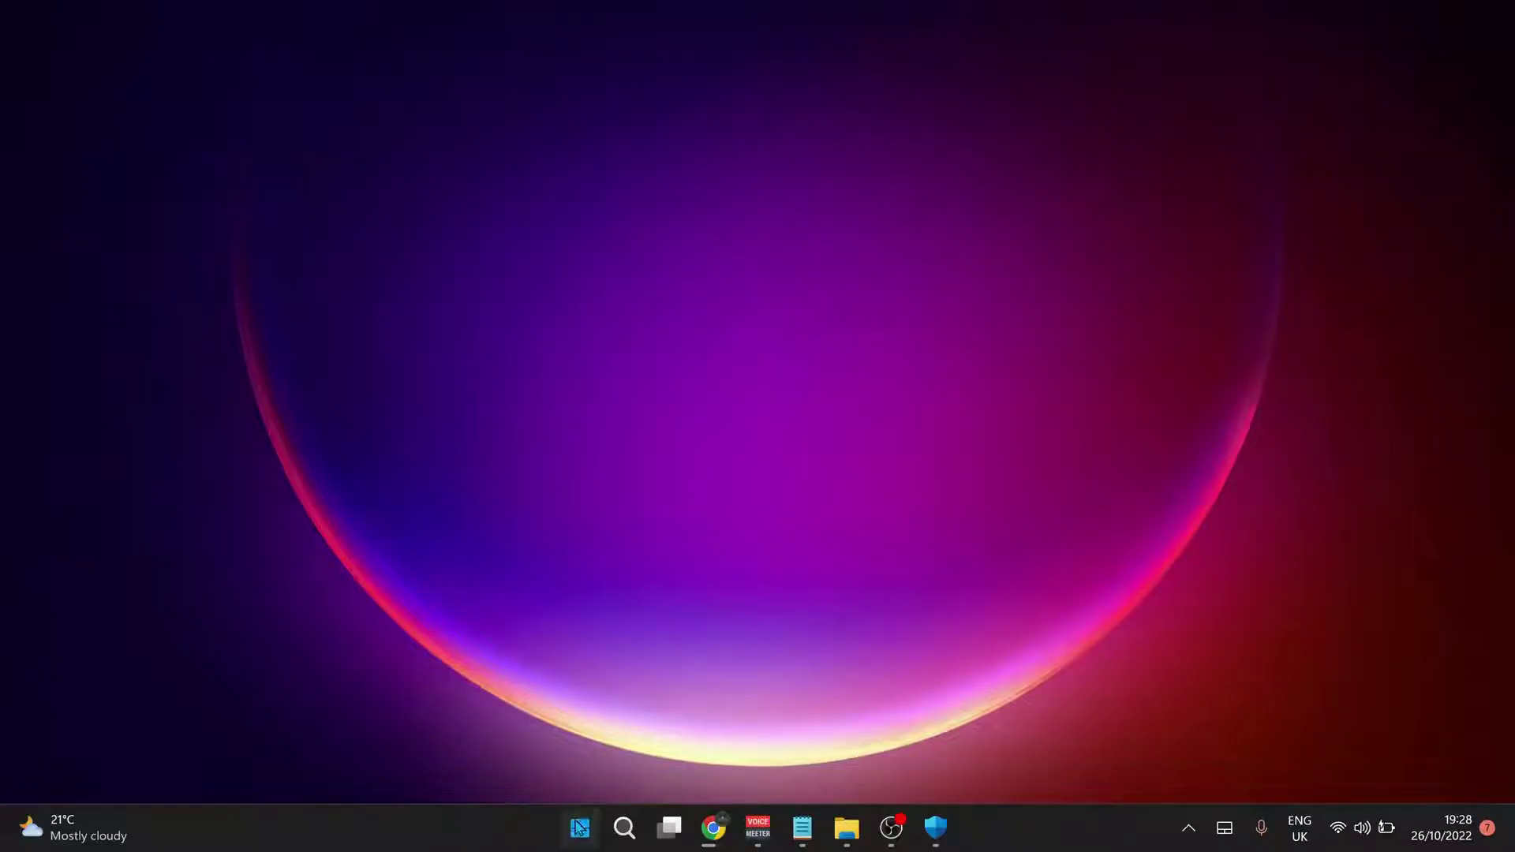
Turn Optimisations for windowed games Off under Display > Graphics default settings, then close Settings
right_click(579, 827)
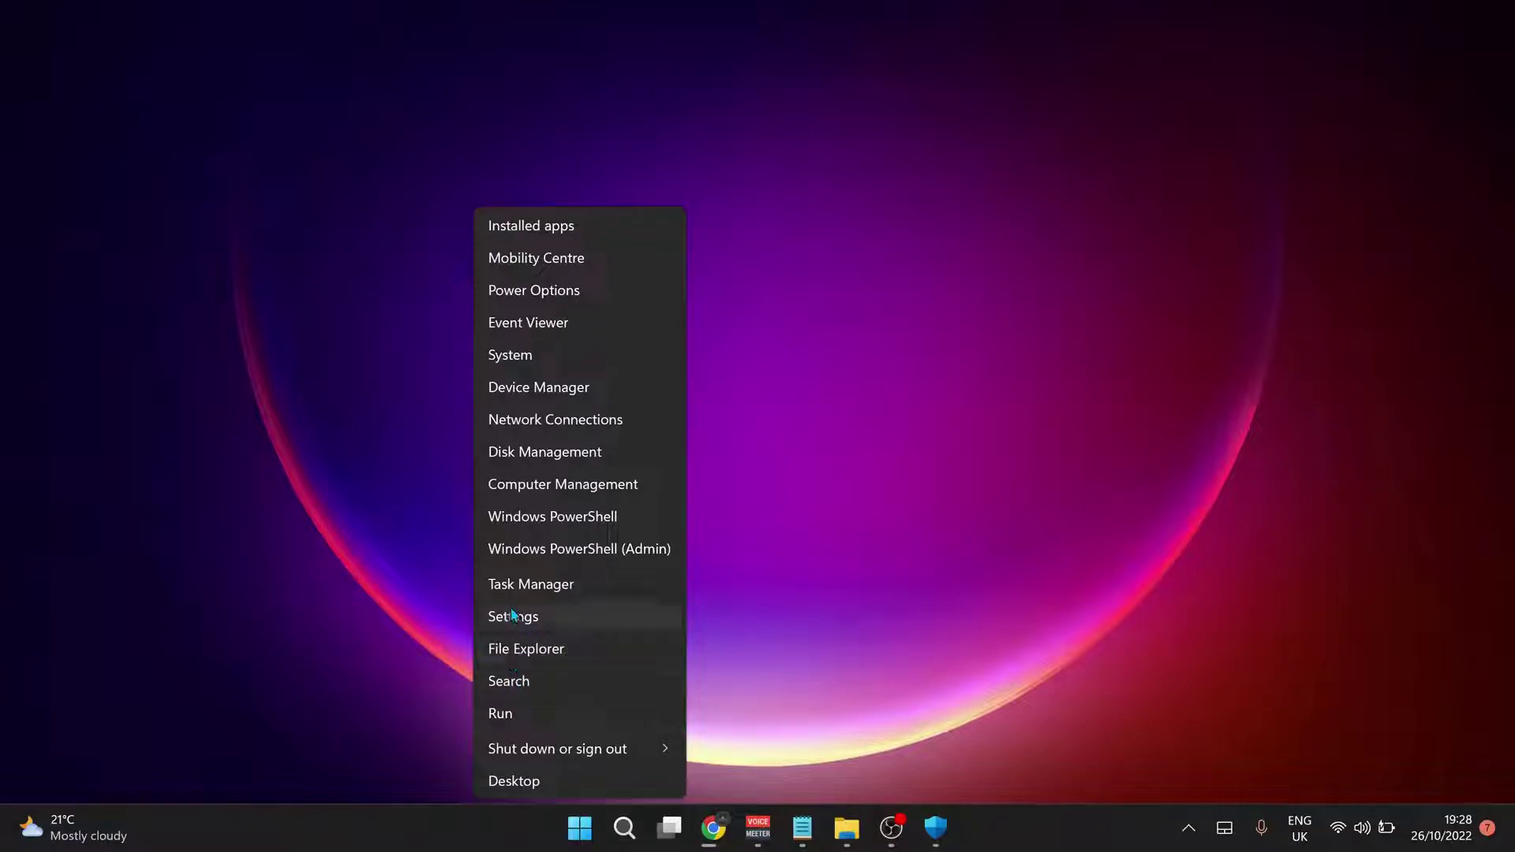
click(558, 614)
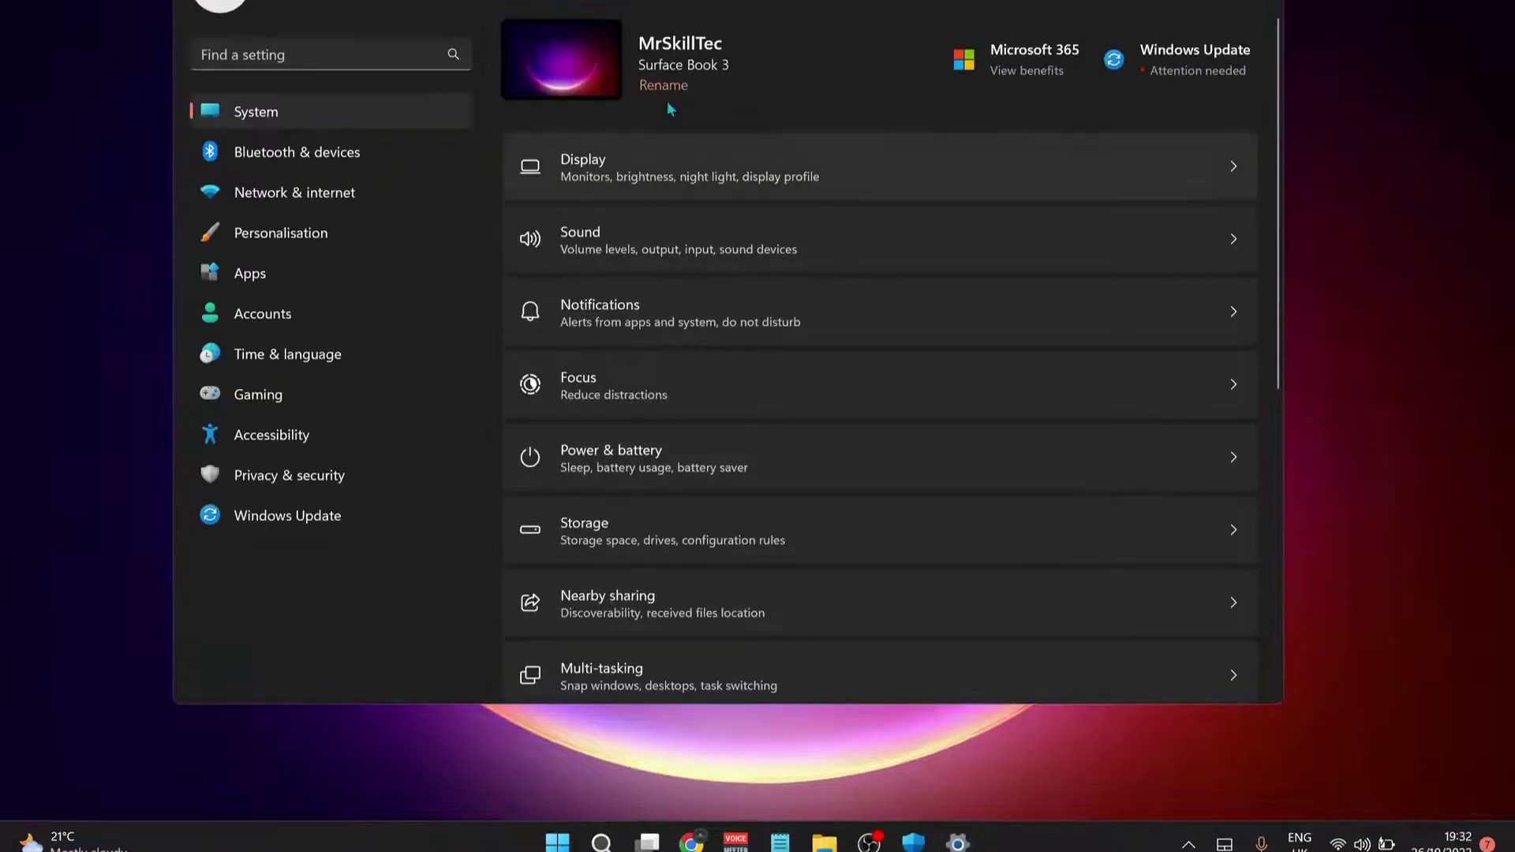
click(631, 173)
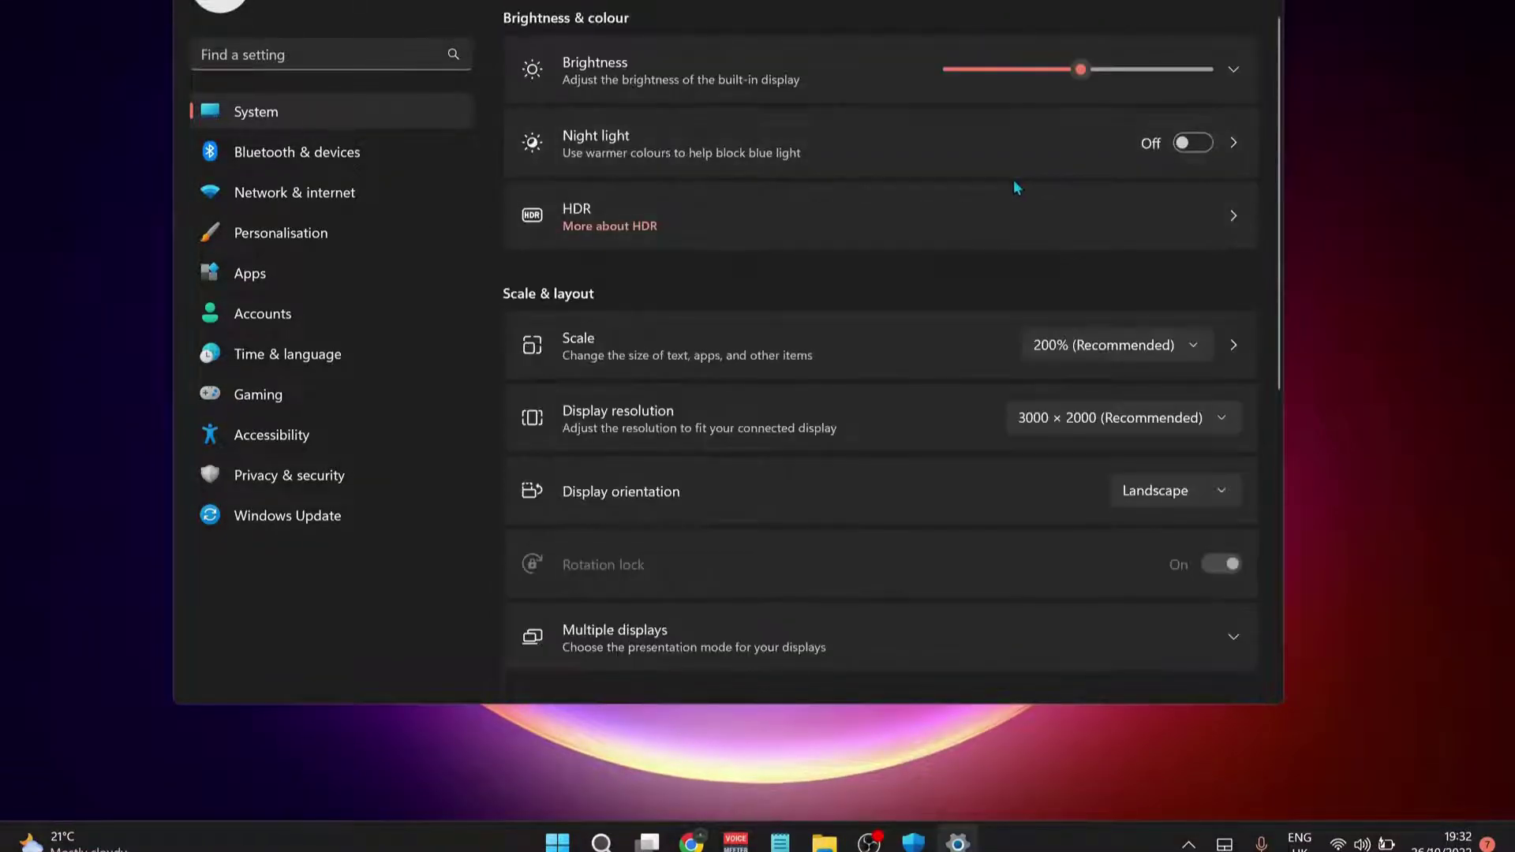
scroll(1283, 407, down, 5)
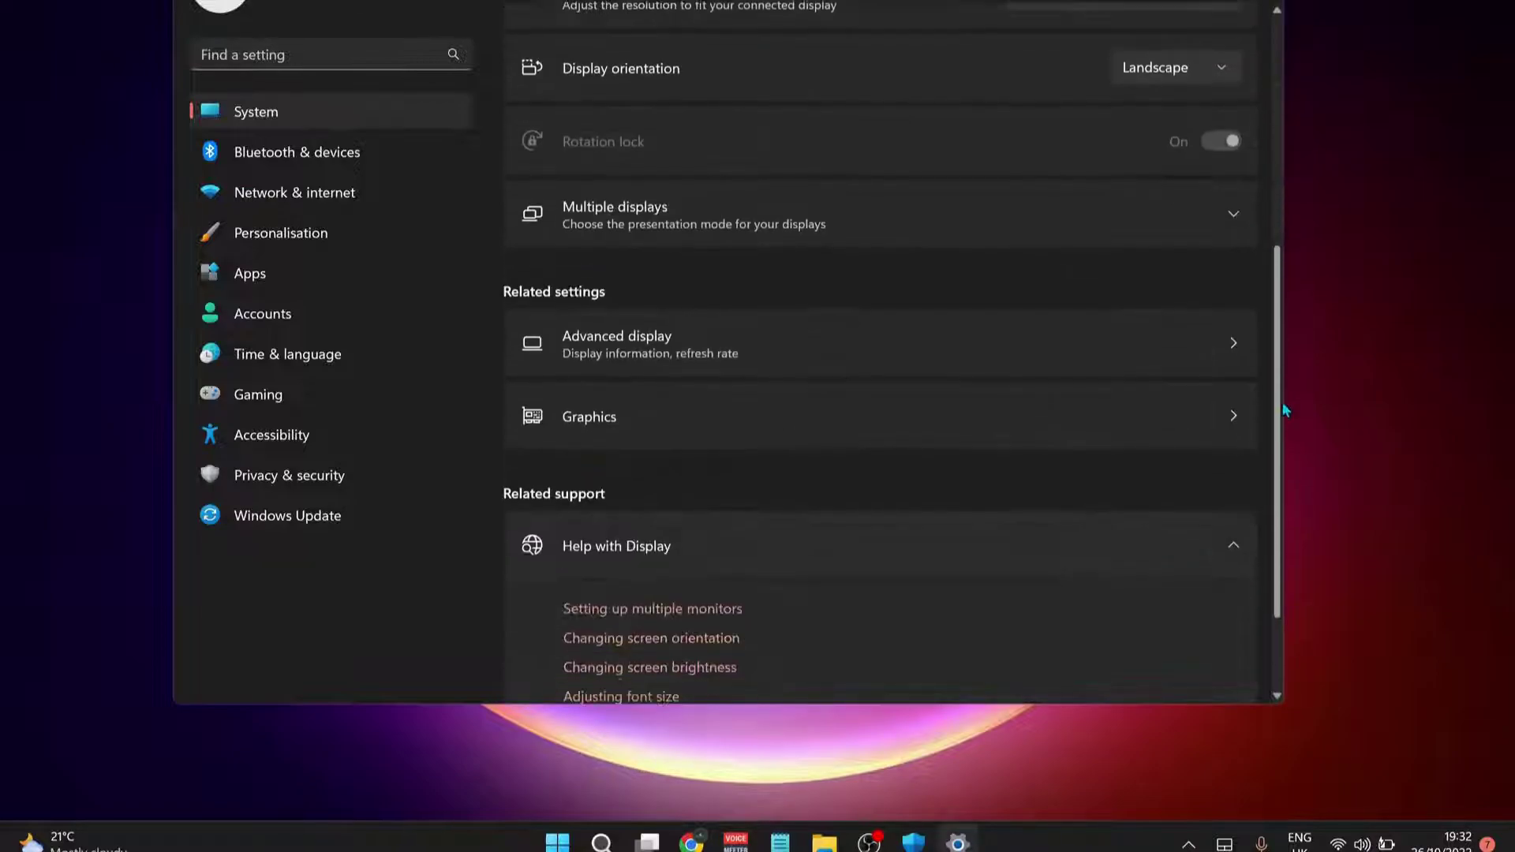
scroll(1281, 410, down, 2)
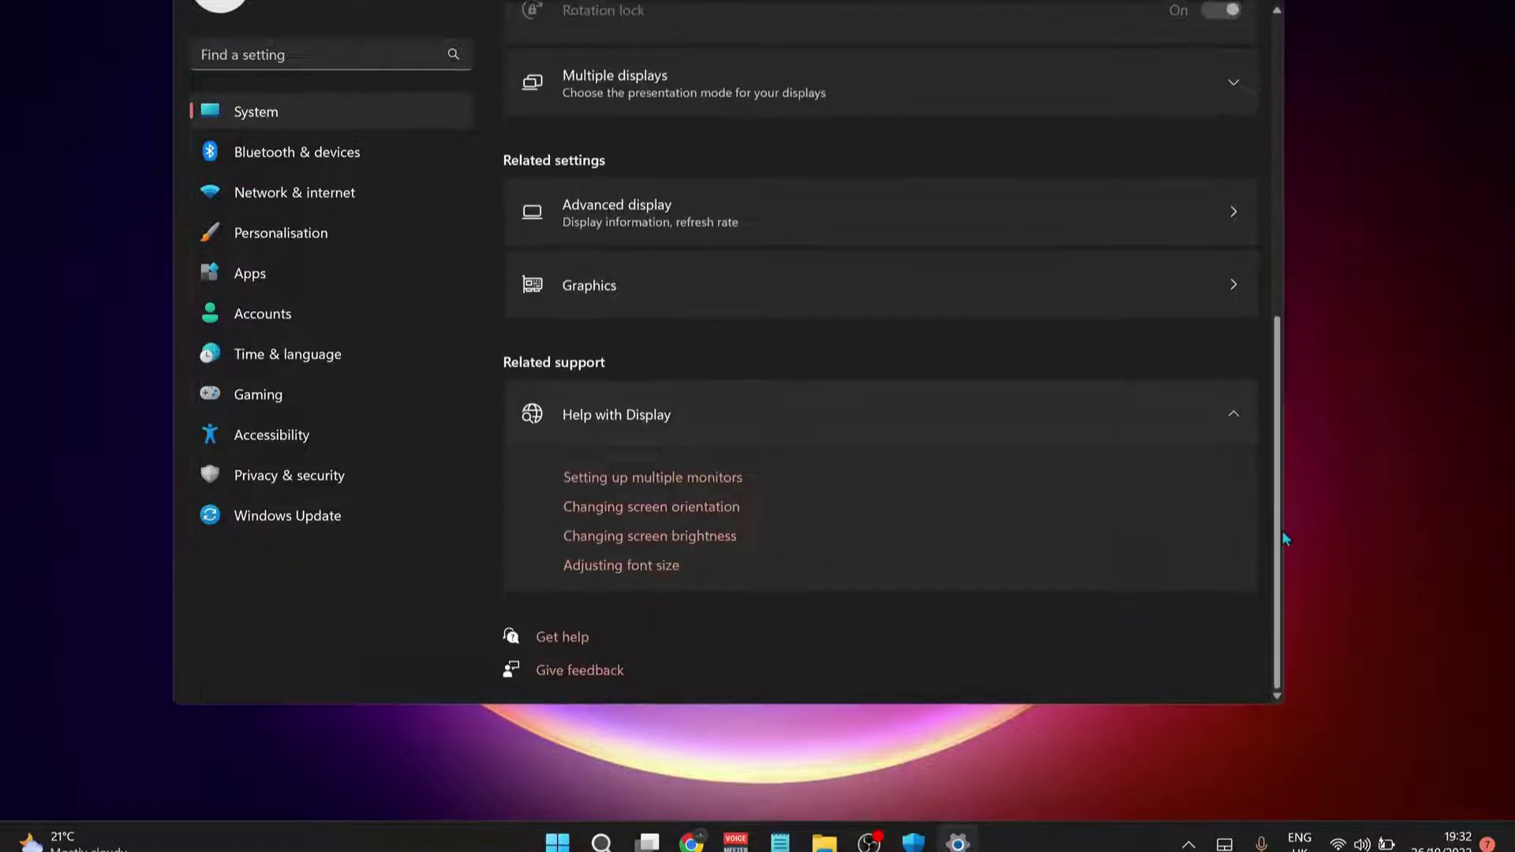
click(633, 282)
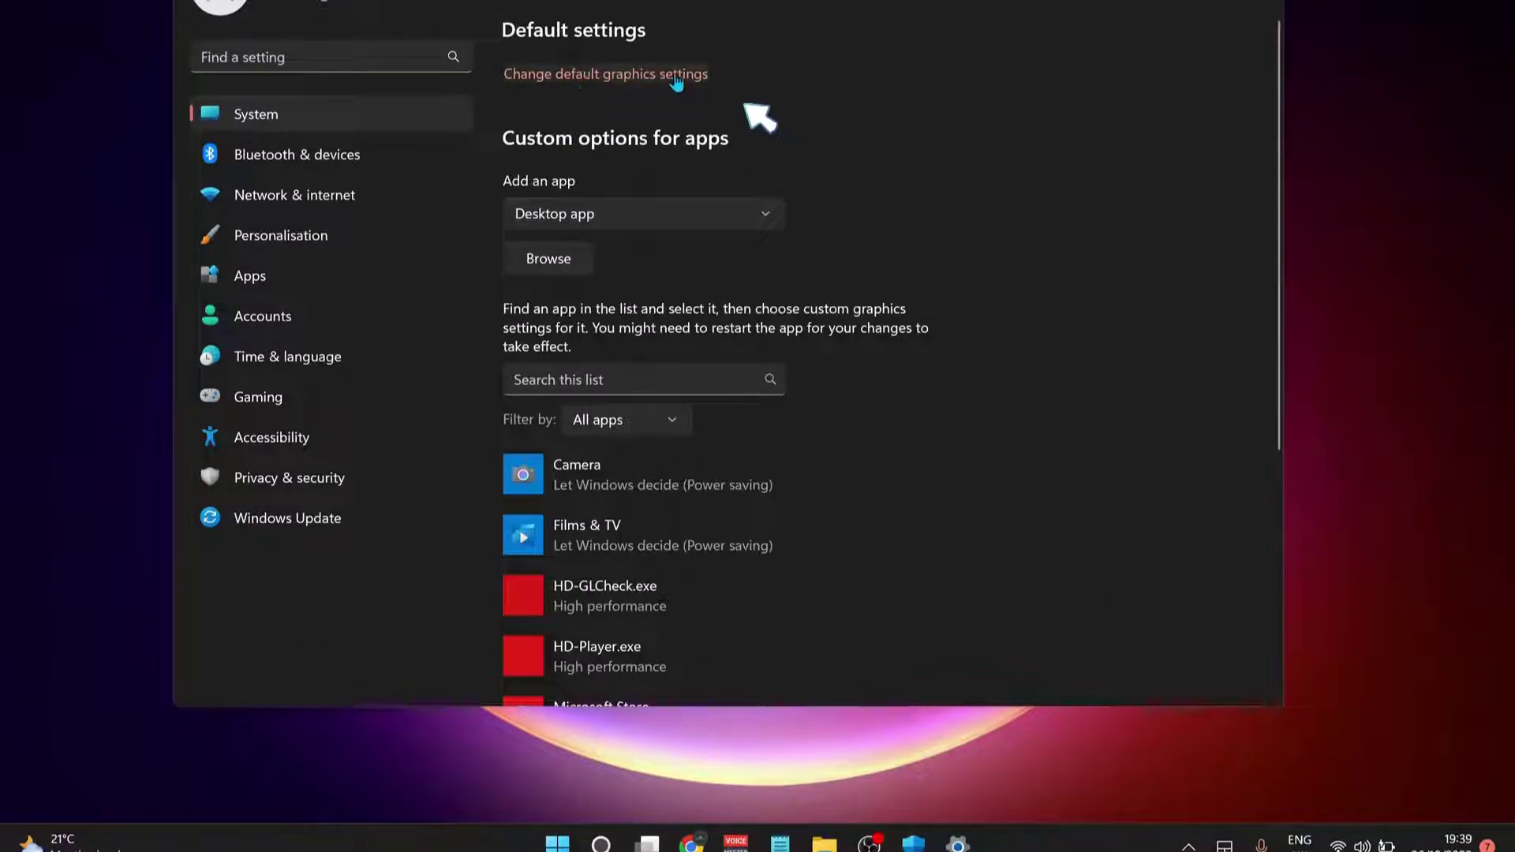
click(680, 78)
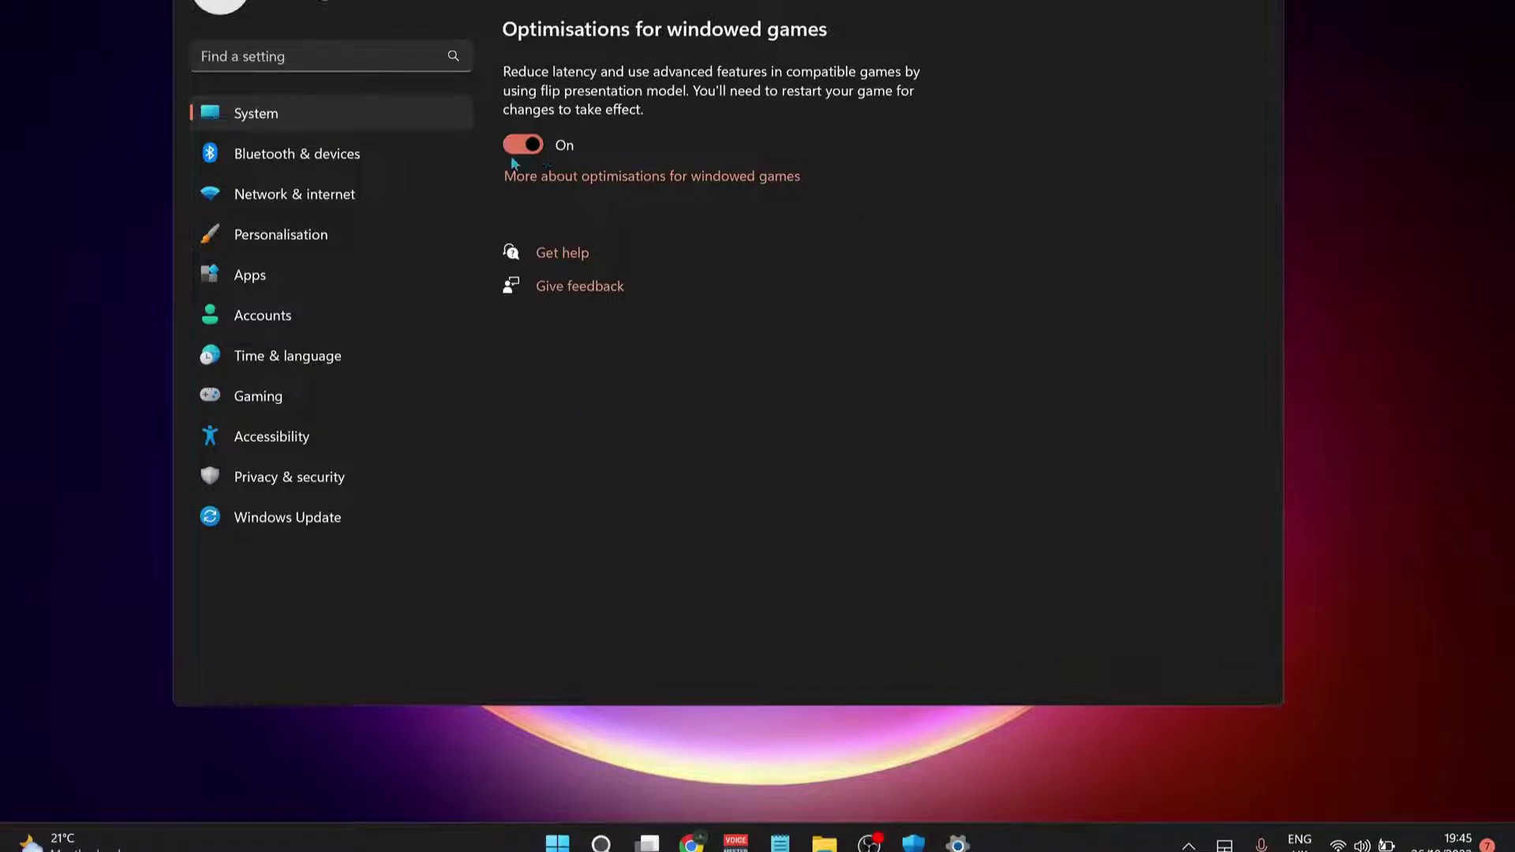
click(517, 148)
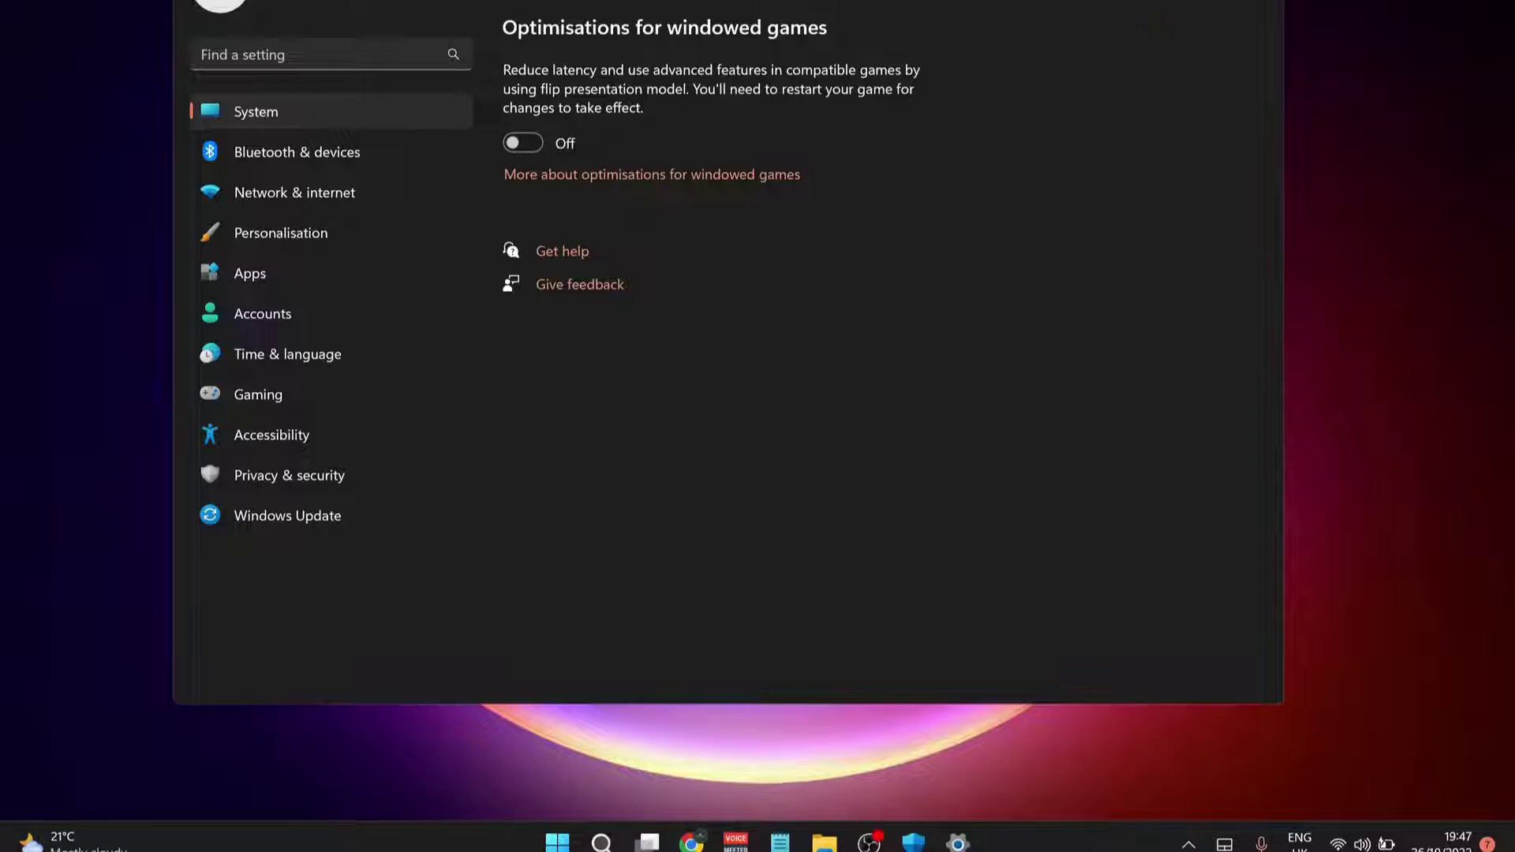
key(alt+F4)
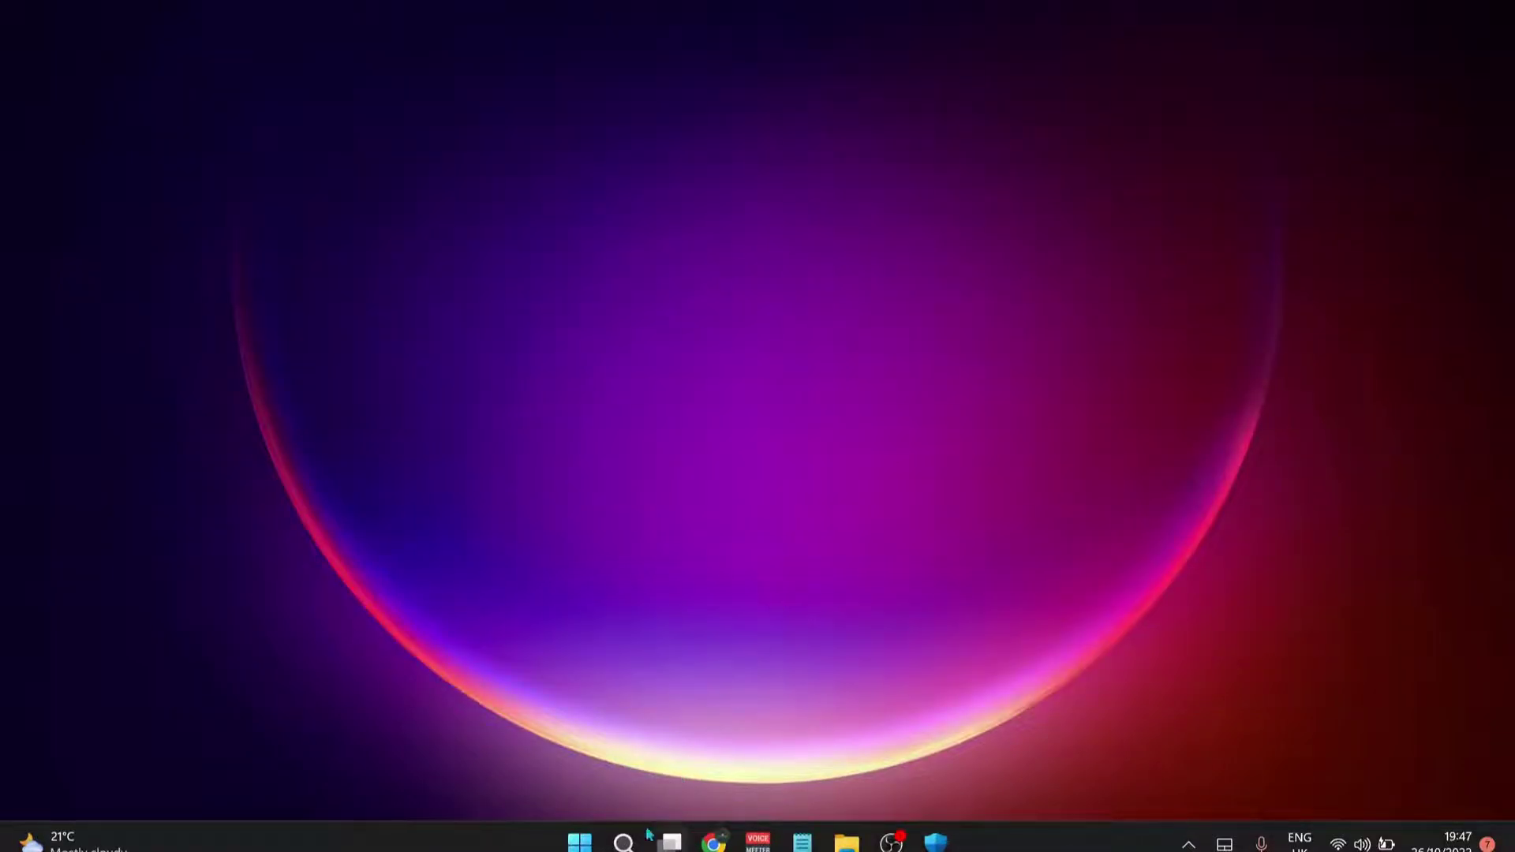
Launch Command Prompt as administrator and run sfc /scannow to repair corrupt system files
click(624, 842)
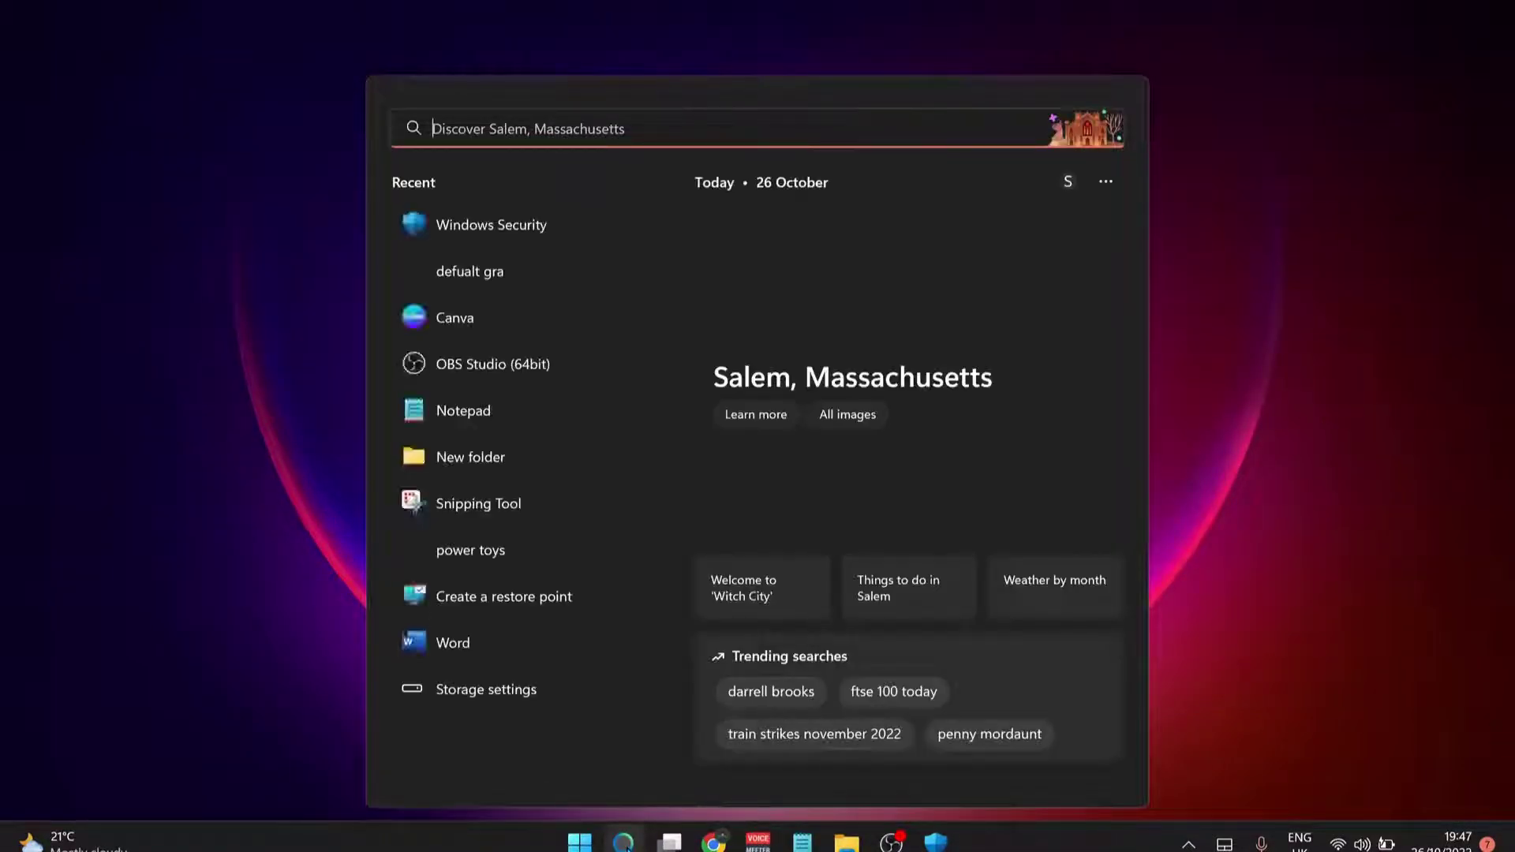
text(cmd)
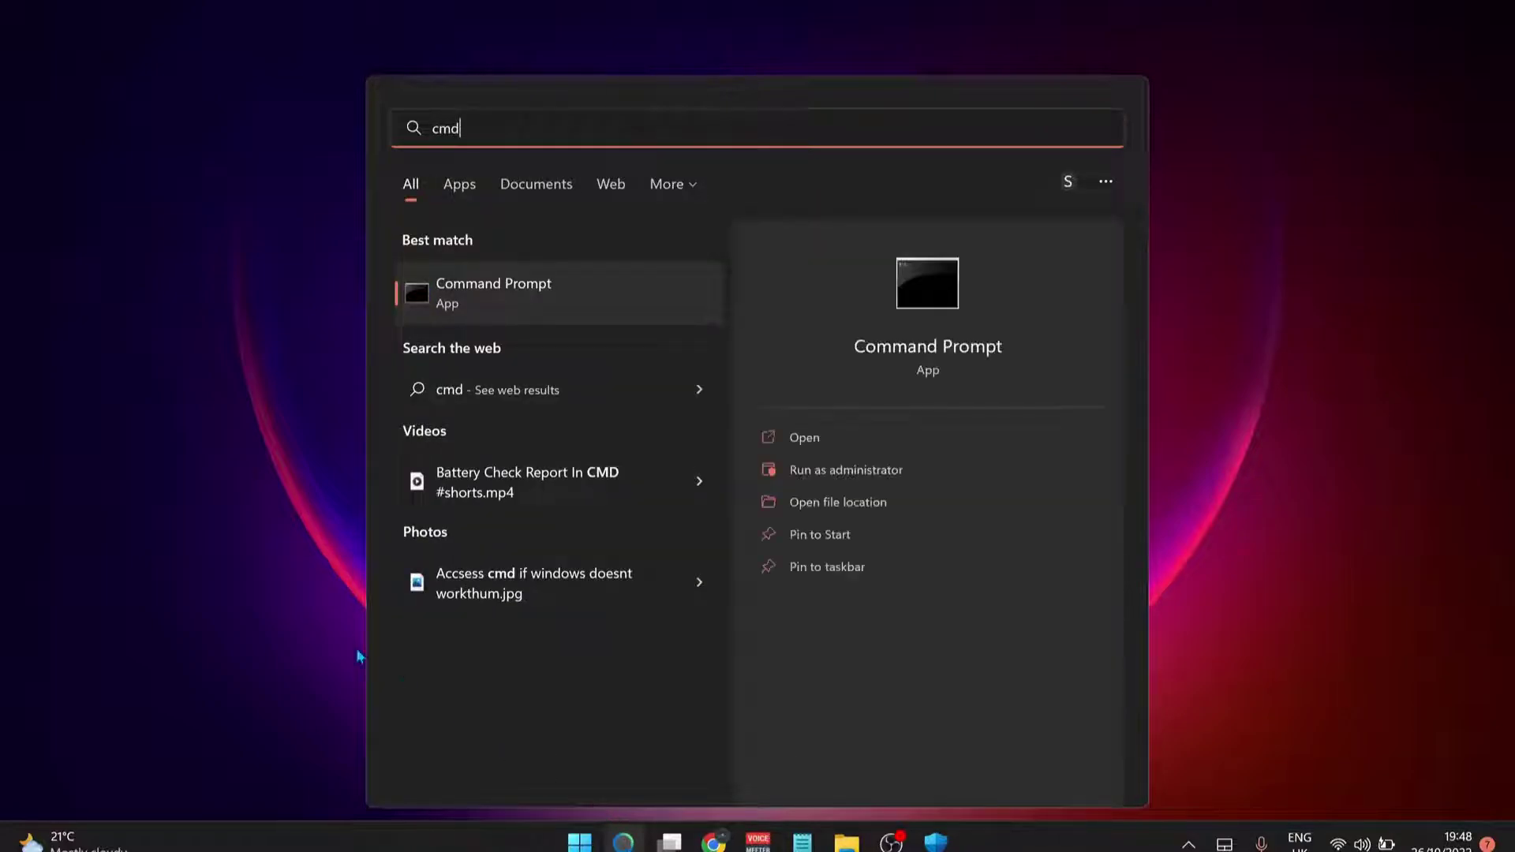
click(543, 292)
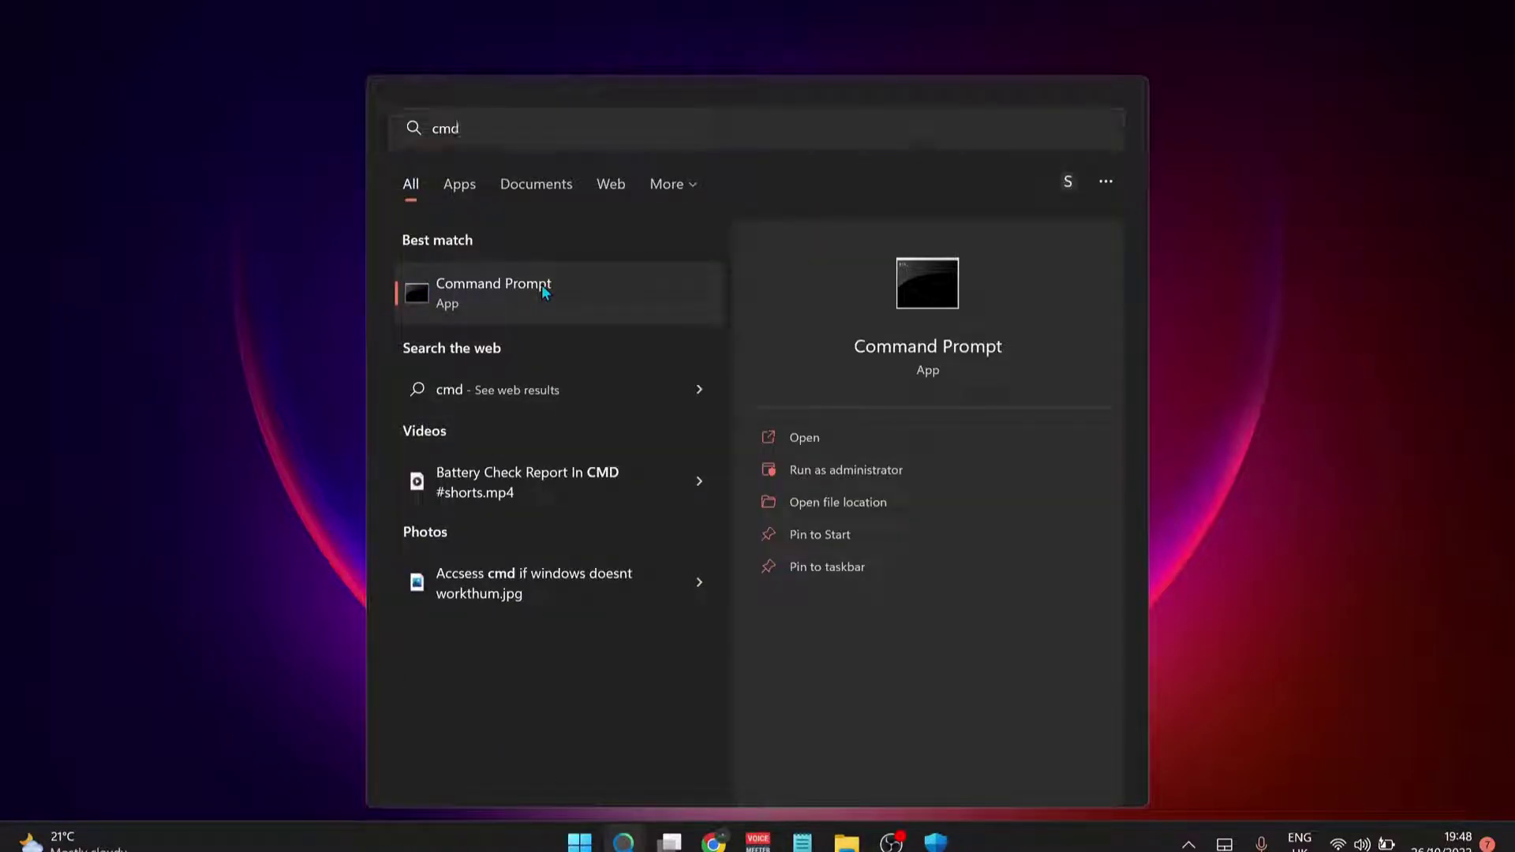
right_click(541, 292)
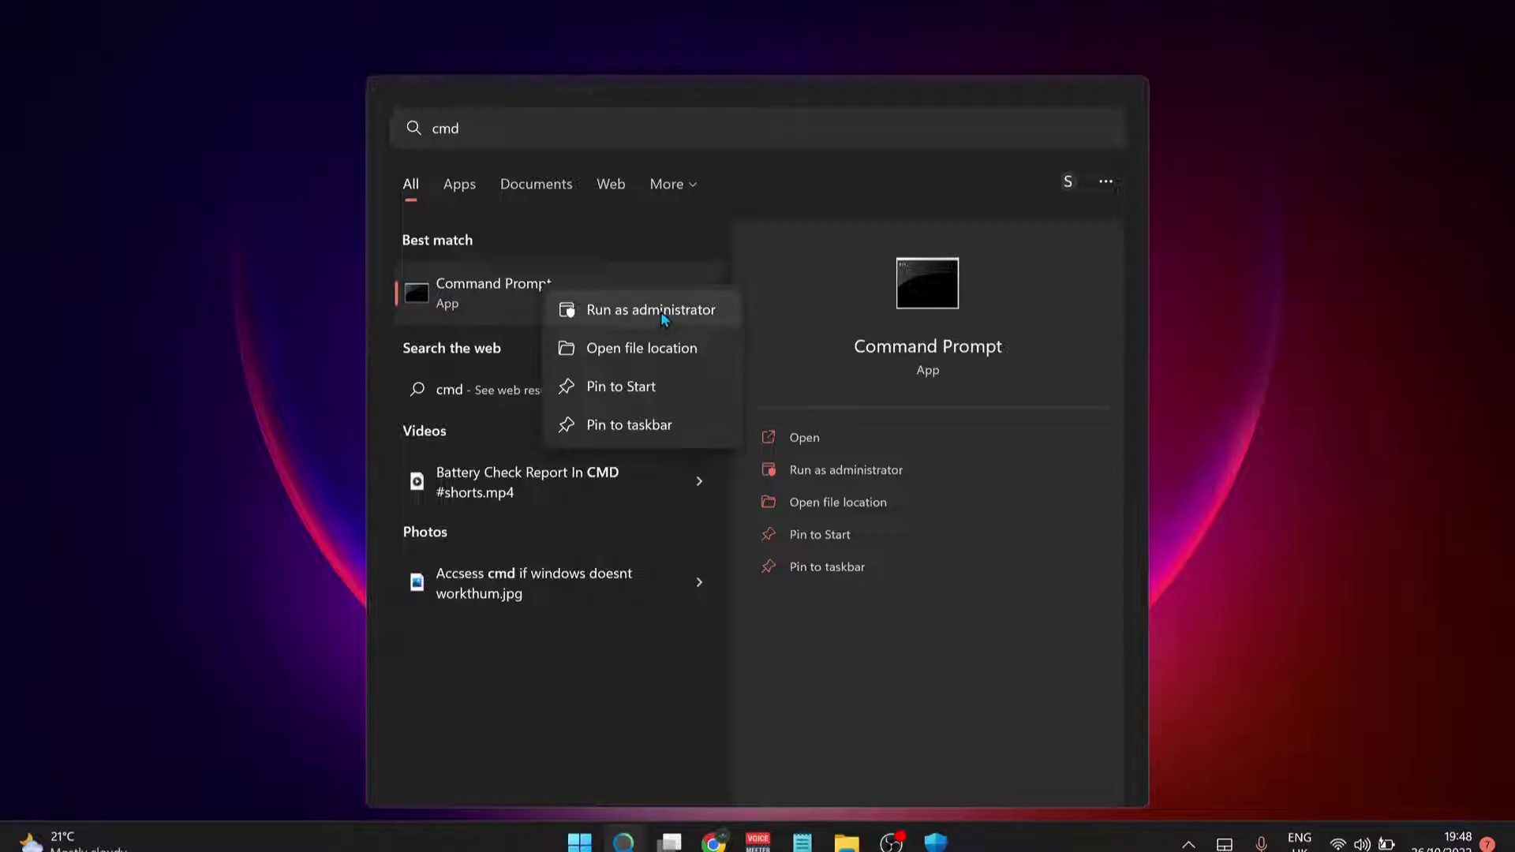
click(660, 311)
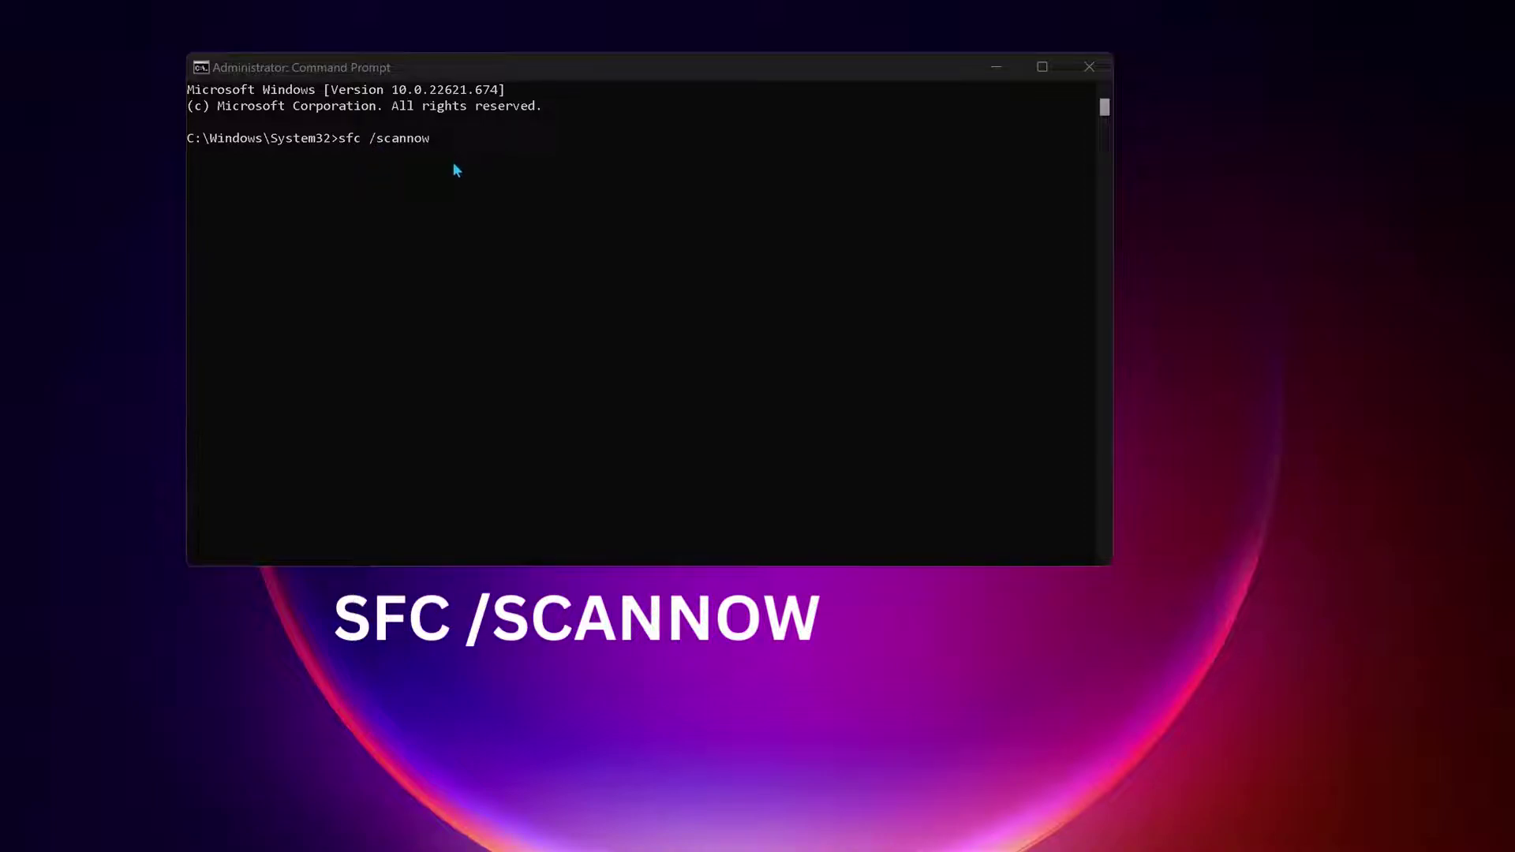
key(Return)
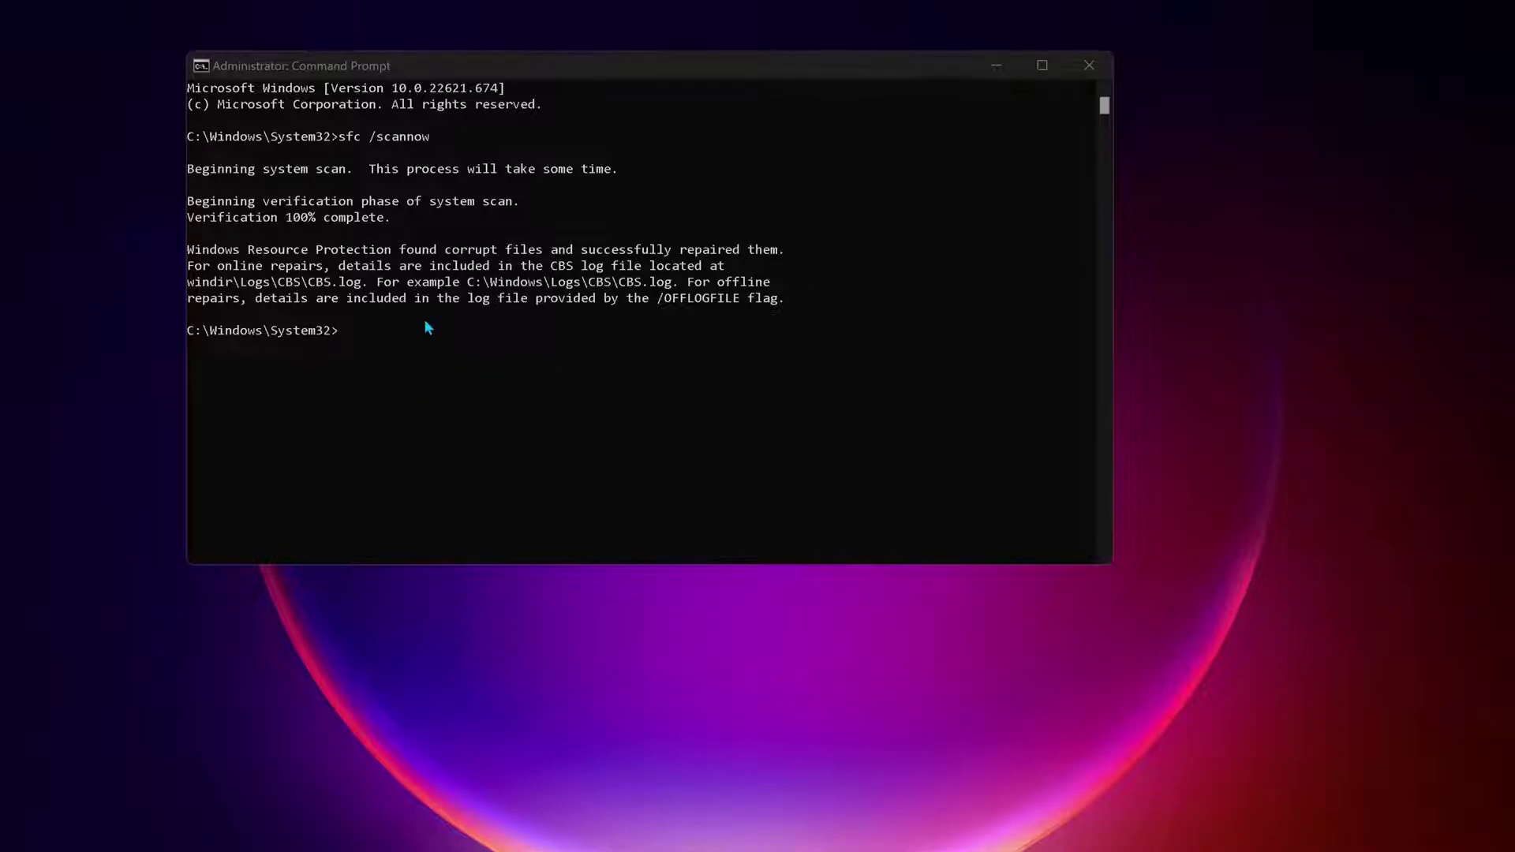
Close Command Prompt and start Windows Memory Diagnostic by running mdsched.exe
click(1107, 64)
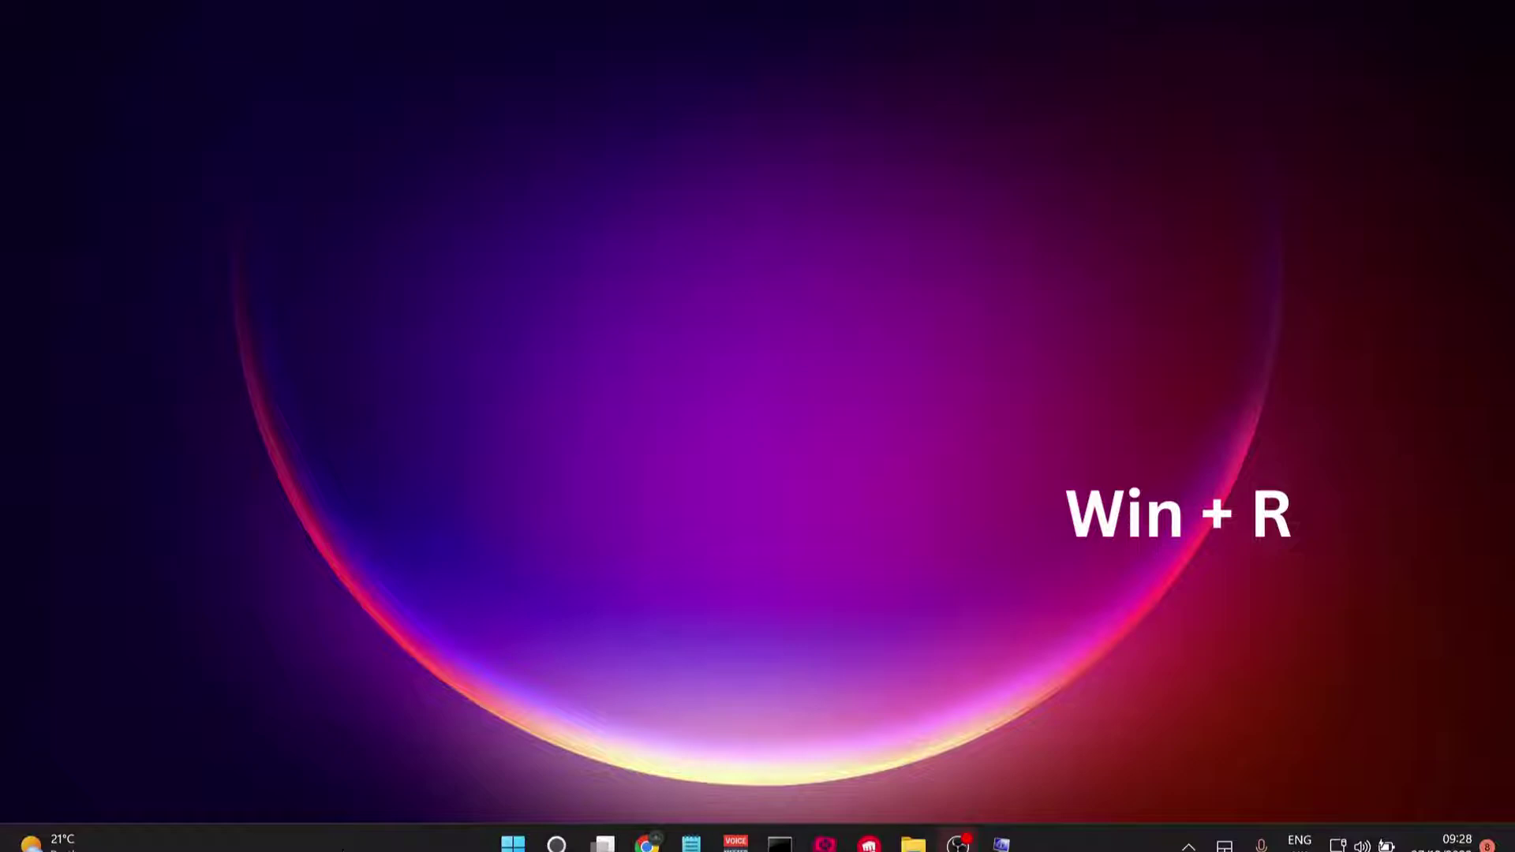
key(super+r)
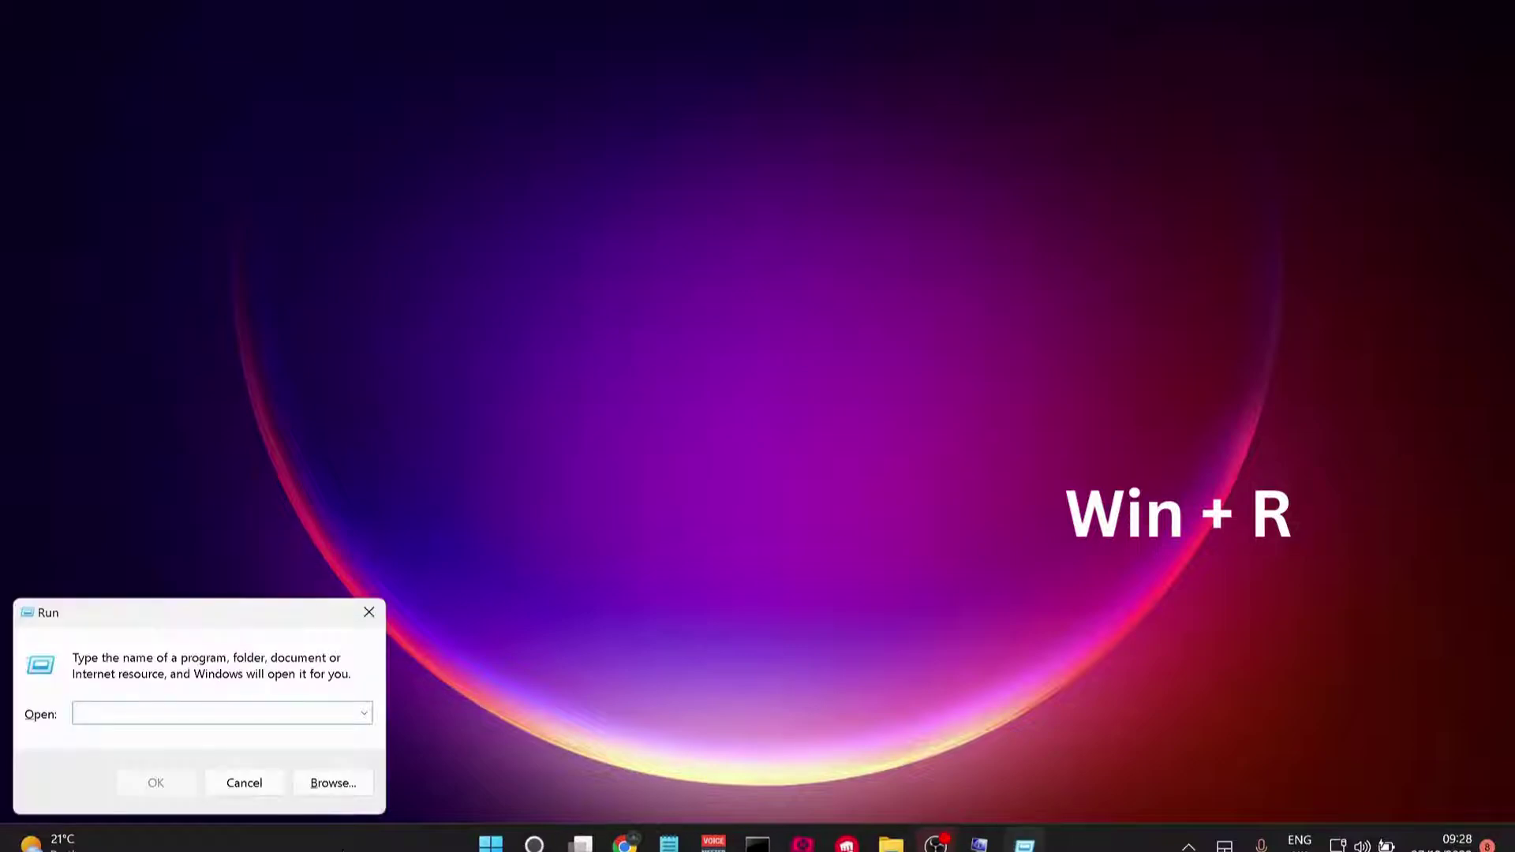
text(mdsched.exe)
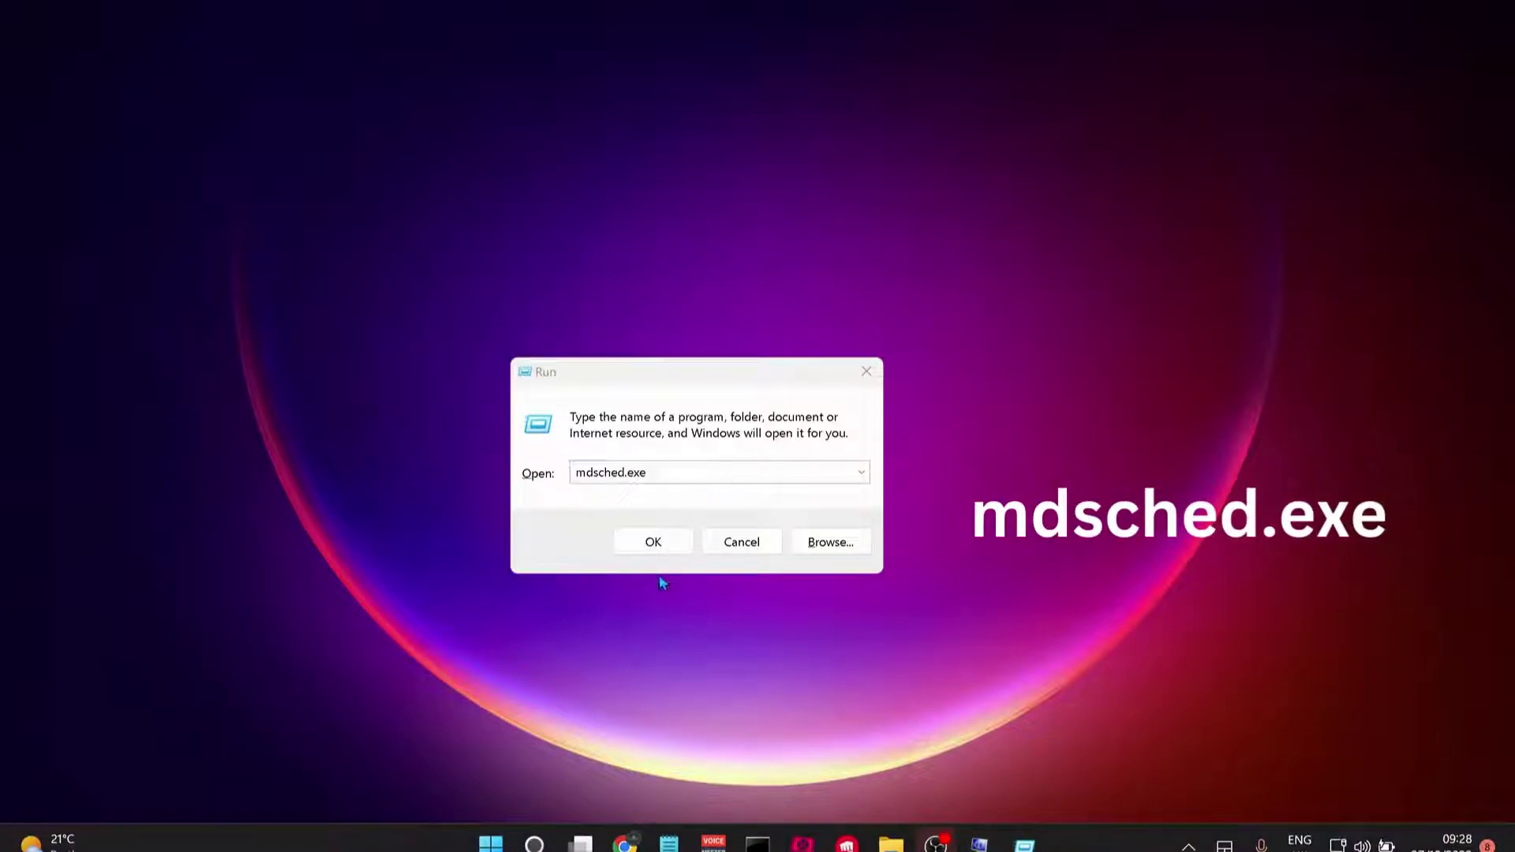
click(651, 552)
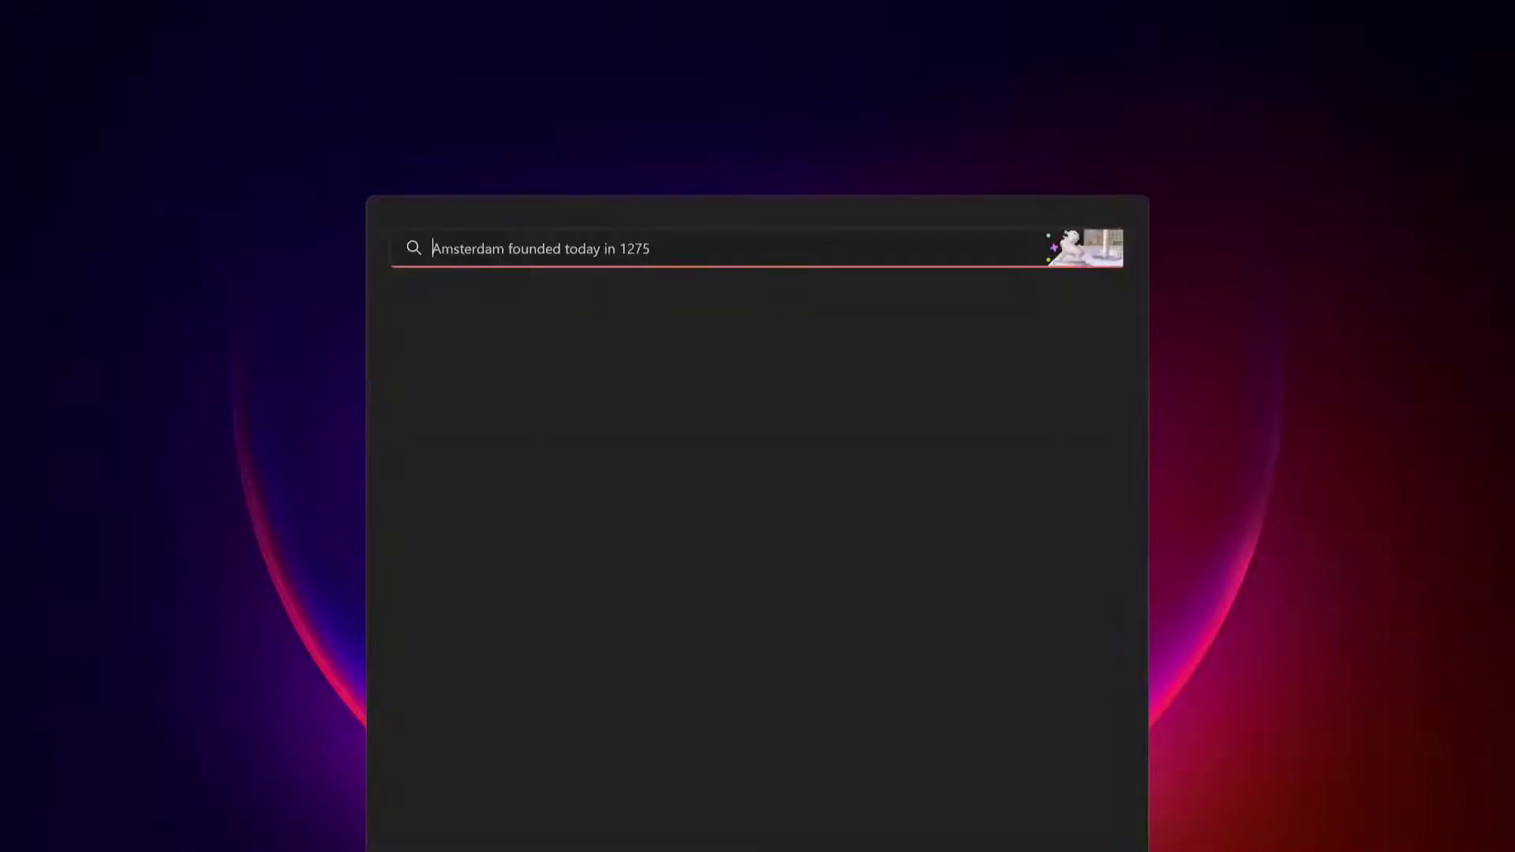
Set Performance Options visual effects to 'Adjust for best performance' from View advanced system settings
text(View advanced system settings)
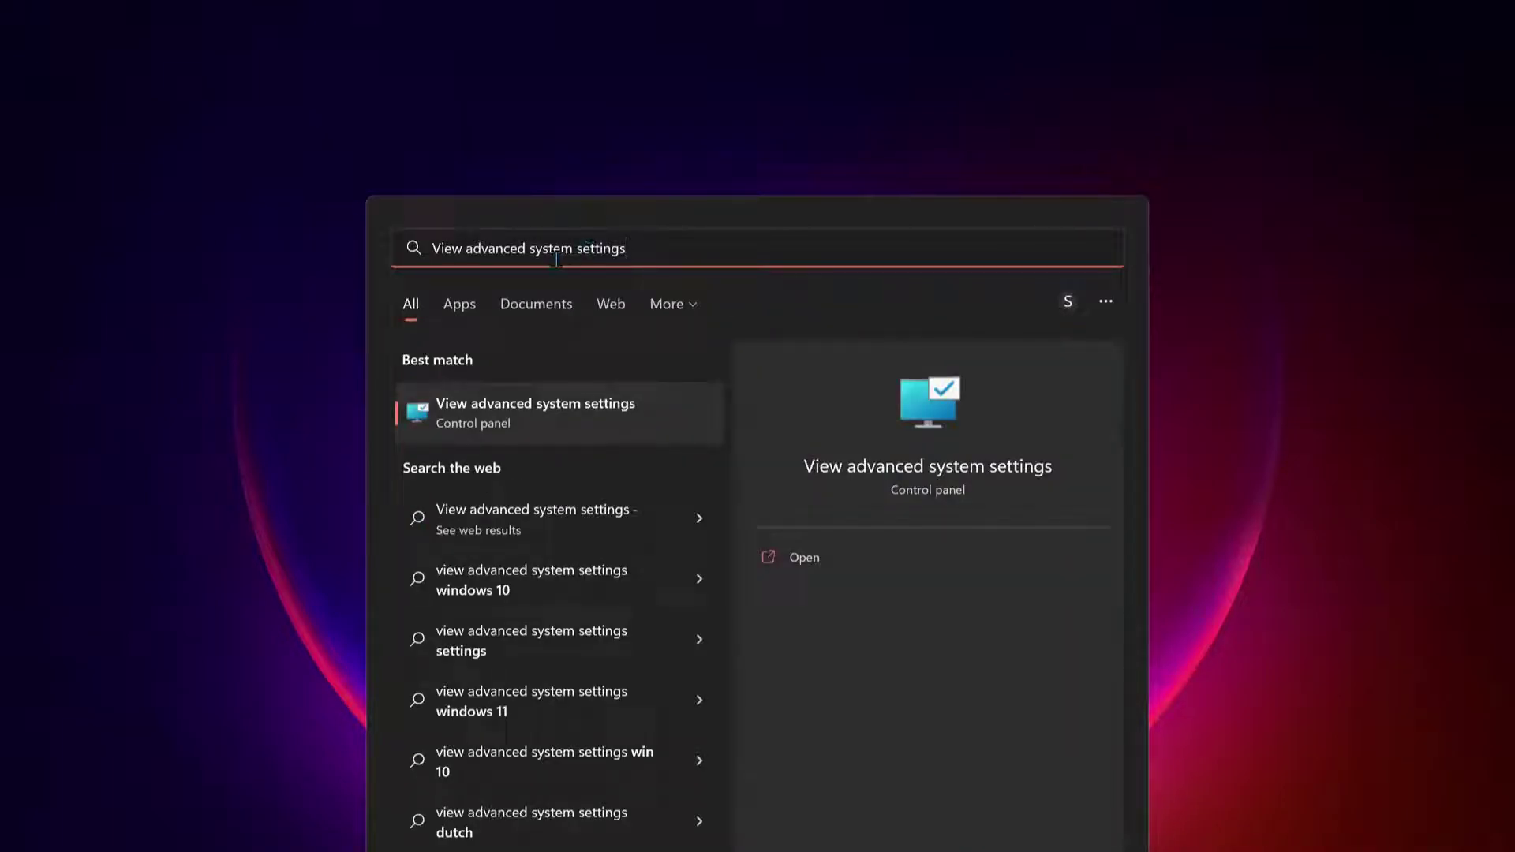
click(528, 424)
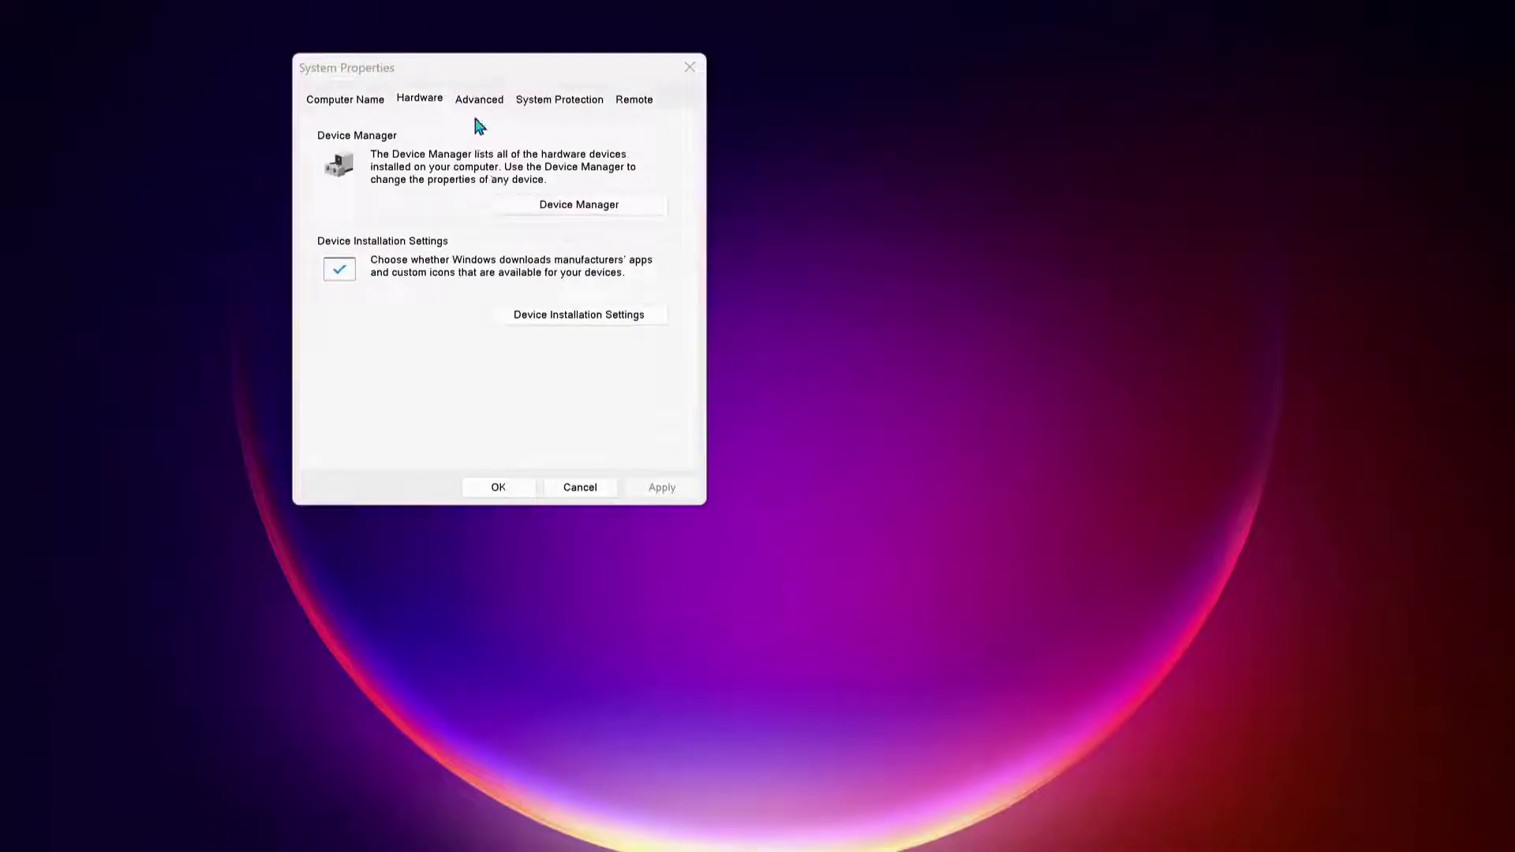
click(482, 101)
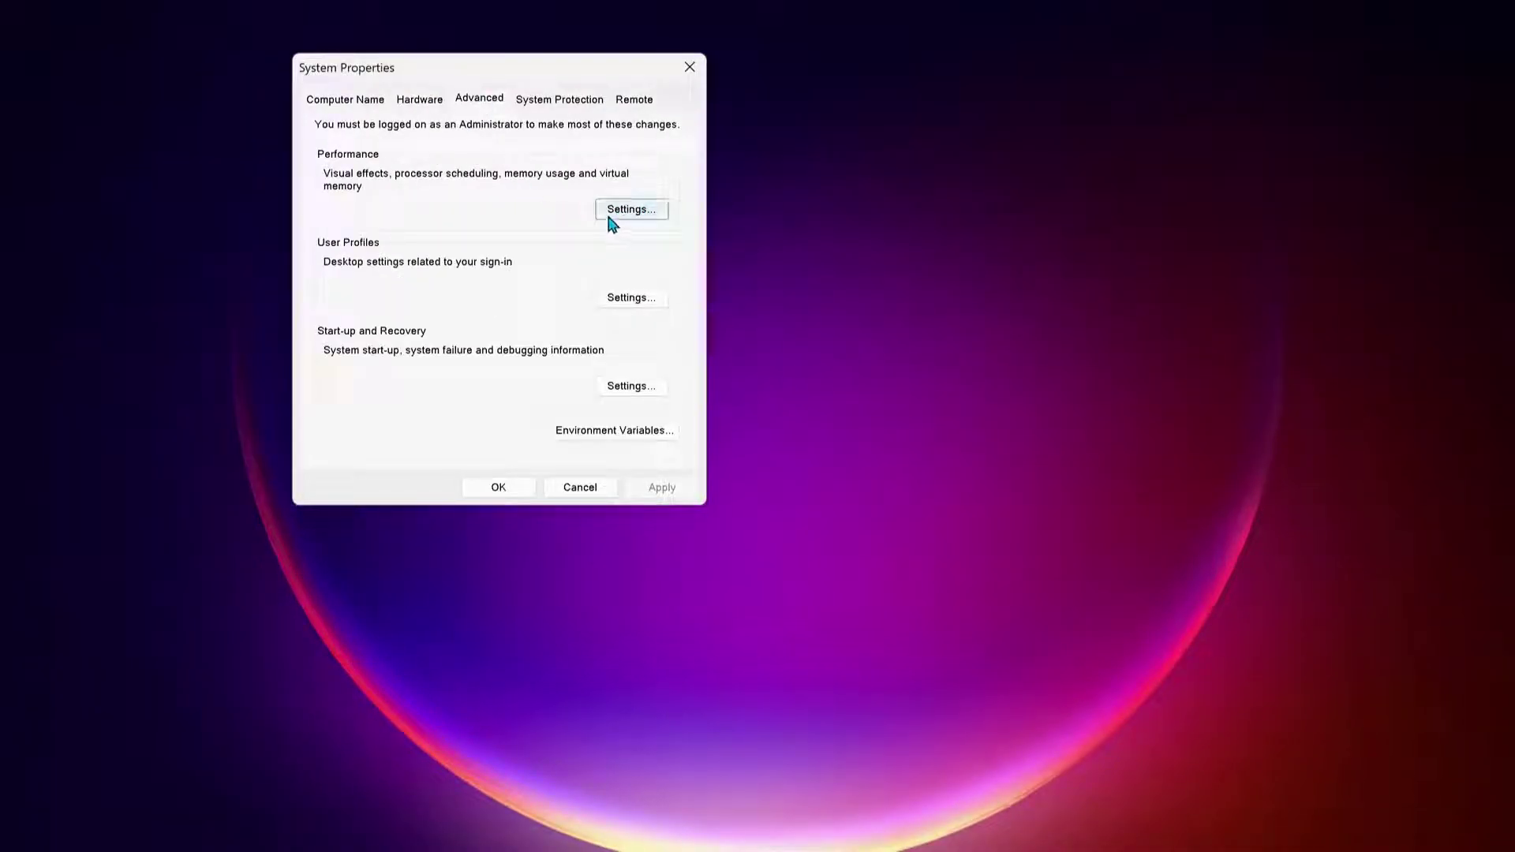
click(631, 210)
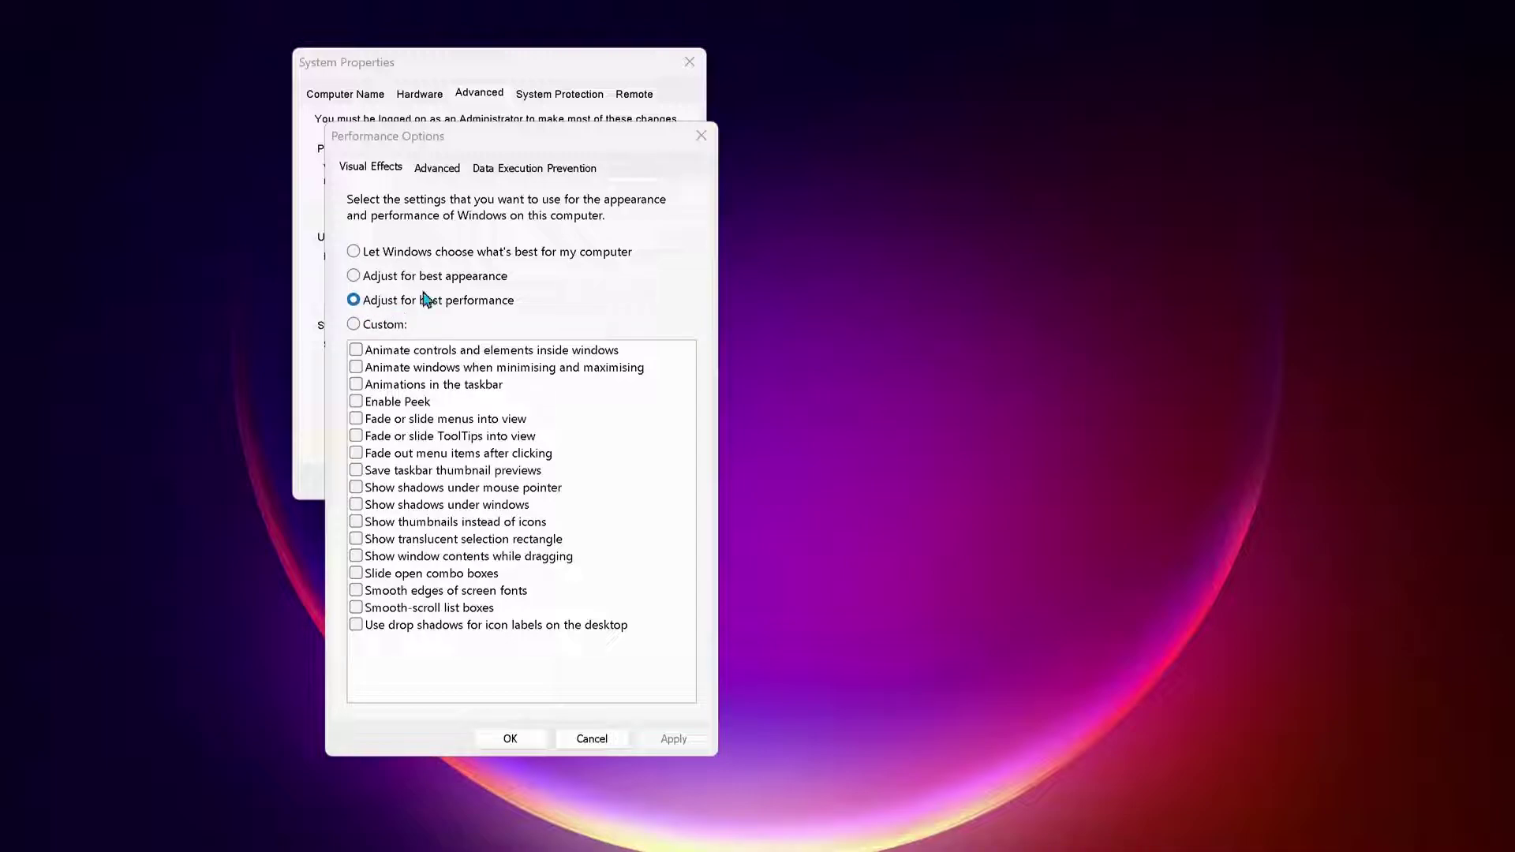
click(510, 739)
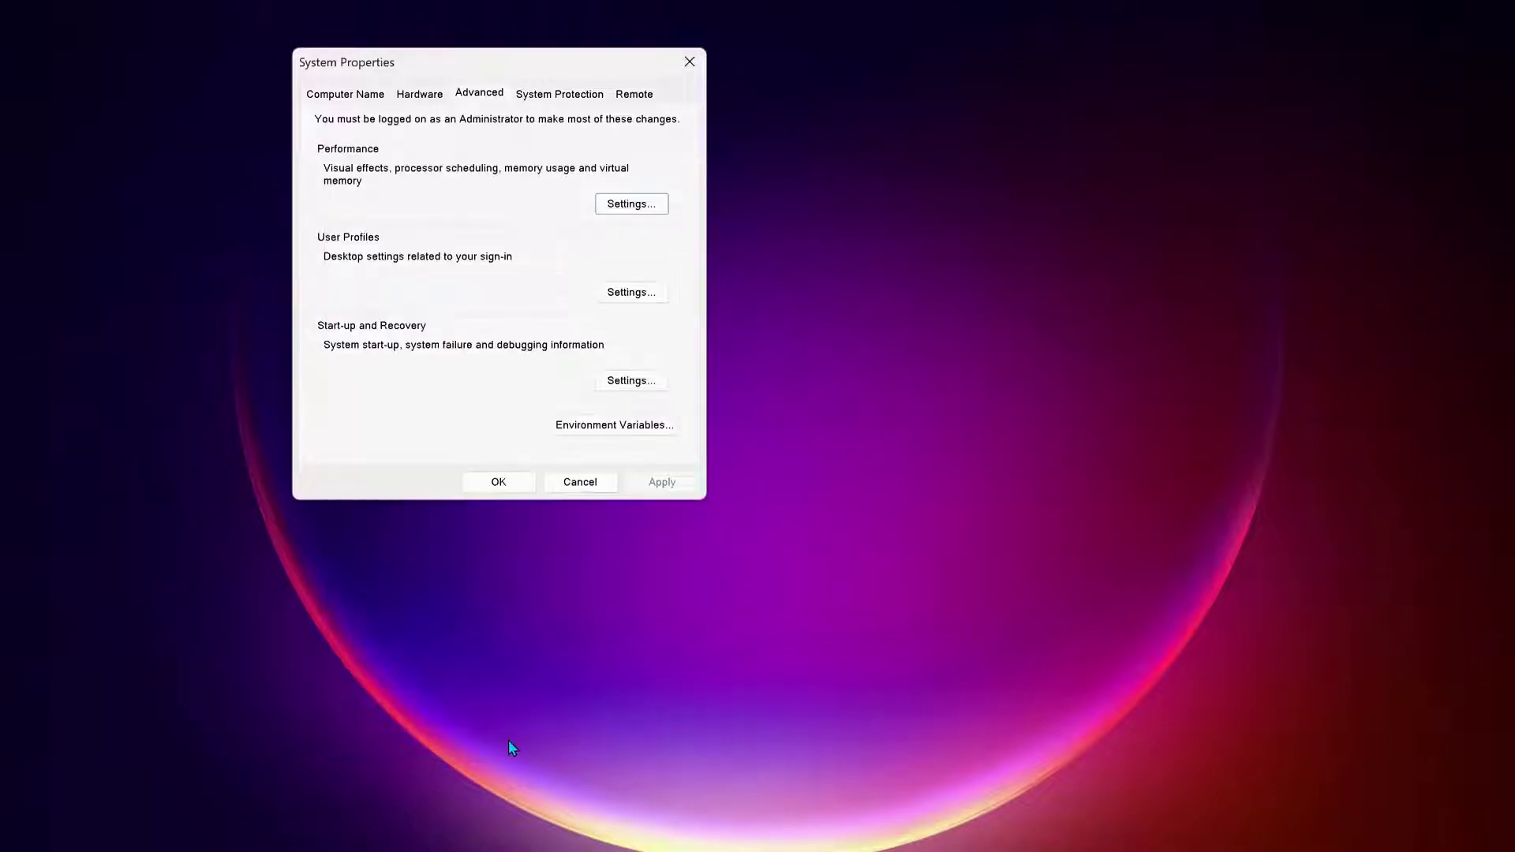
click(505, 484)
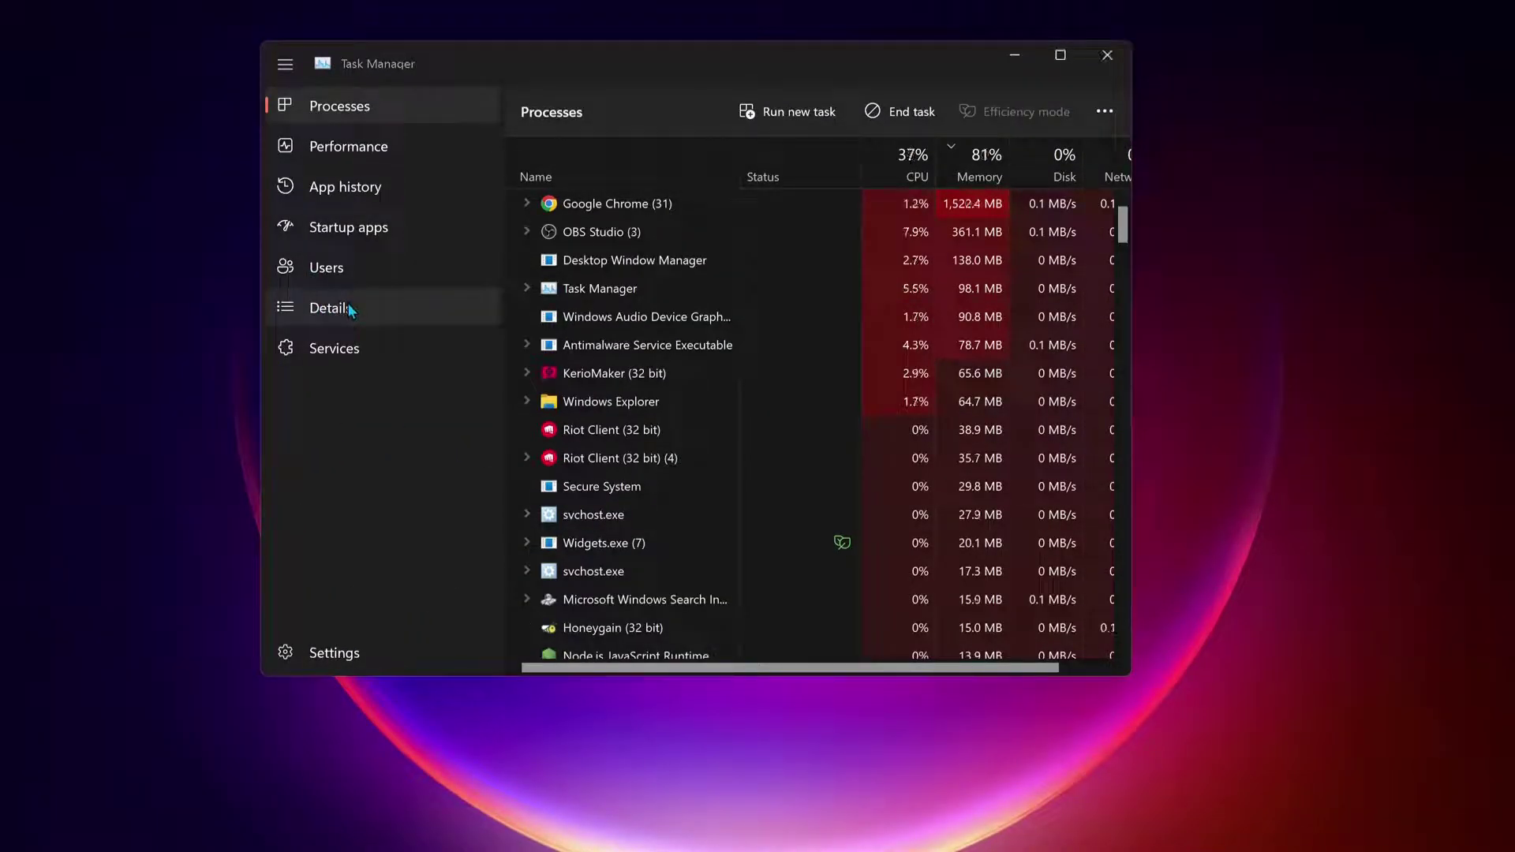
Choose a higher priority for RiotClientUx.exe in Task Manager's Details tab
click(348, 306)
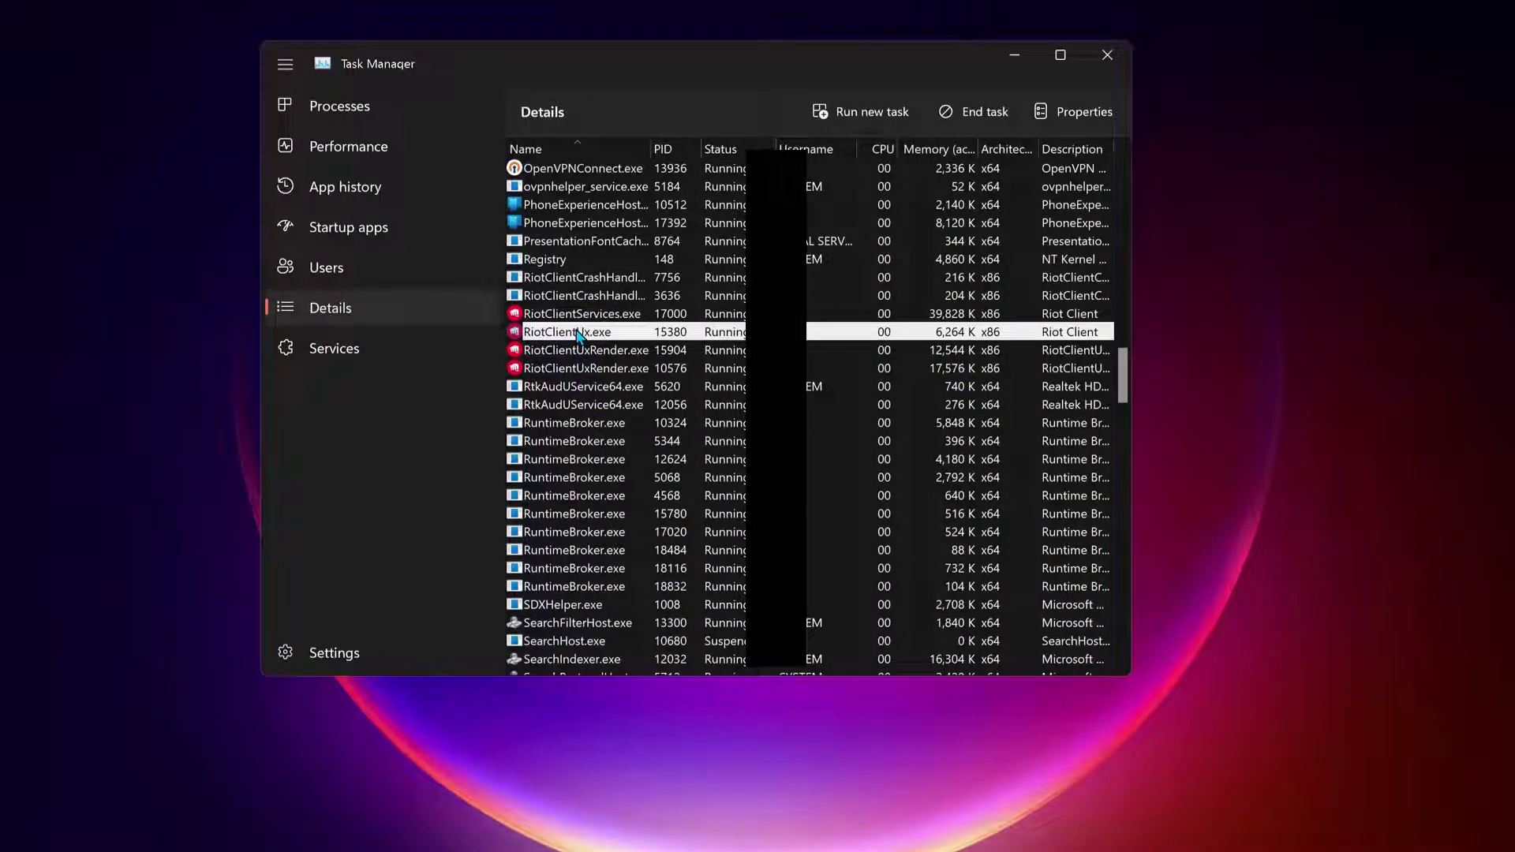
right_click(579, 336)
mouse_move(468, 497)
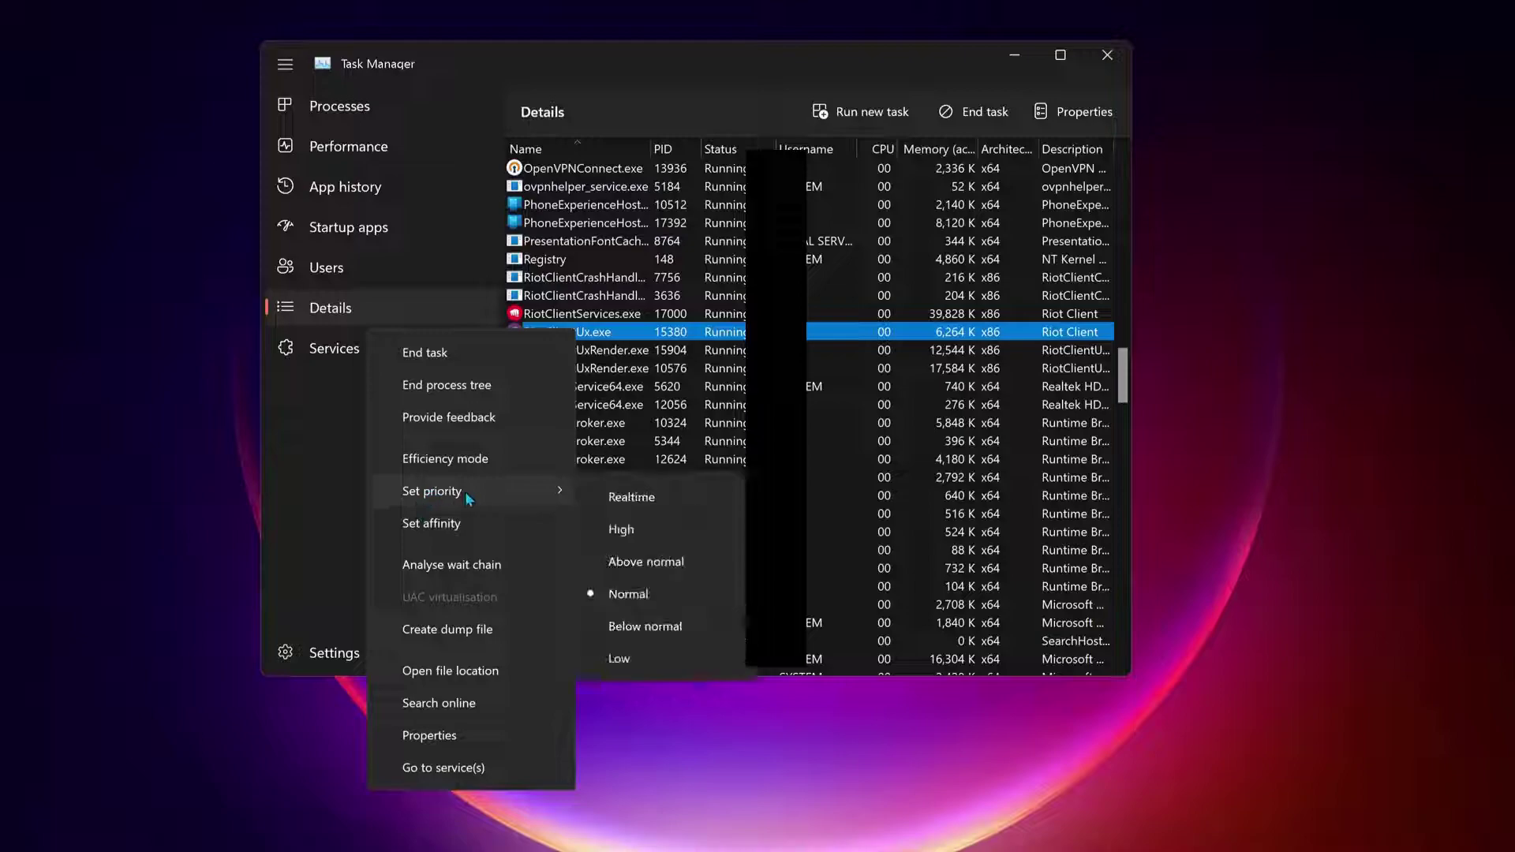
click(668, 500)
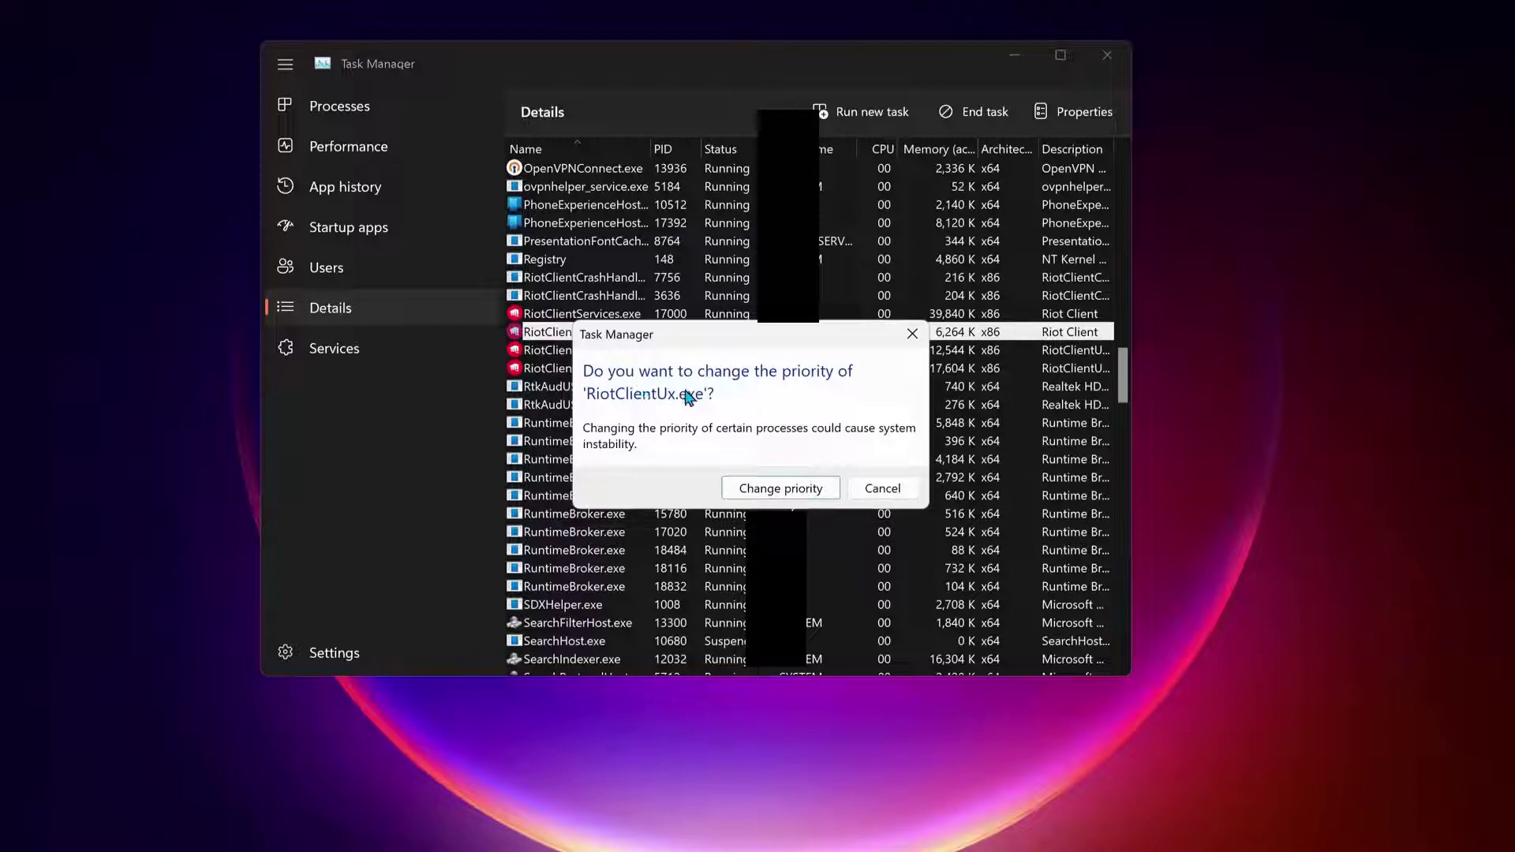
Confirm the RiotClientUx.exe priority change, then disable Phone Link under Startup apps
click(780, 489)
scroll(868, 434, up, 10)
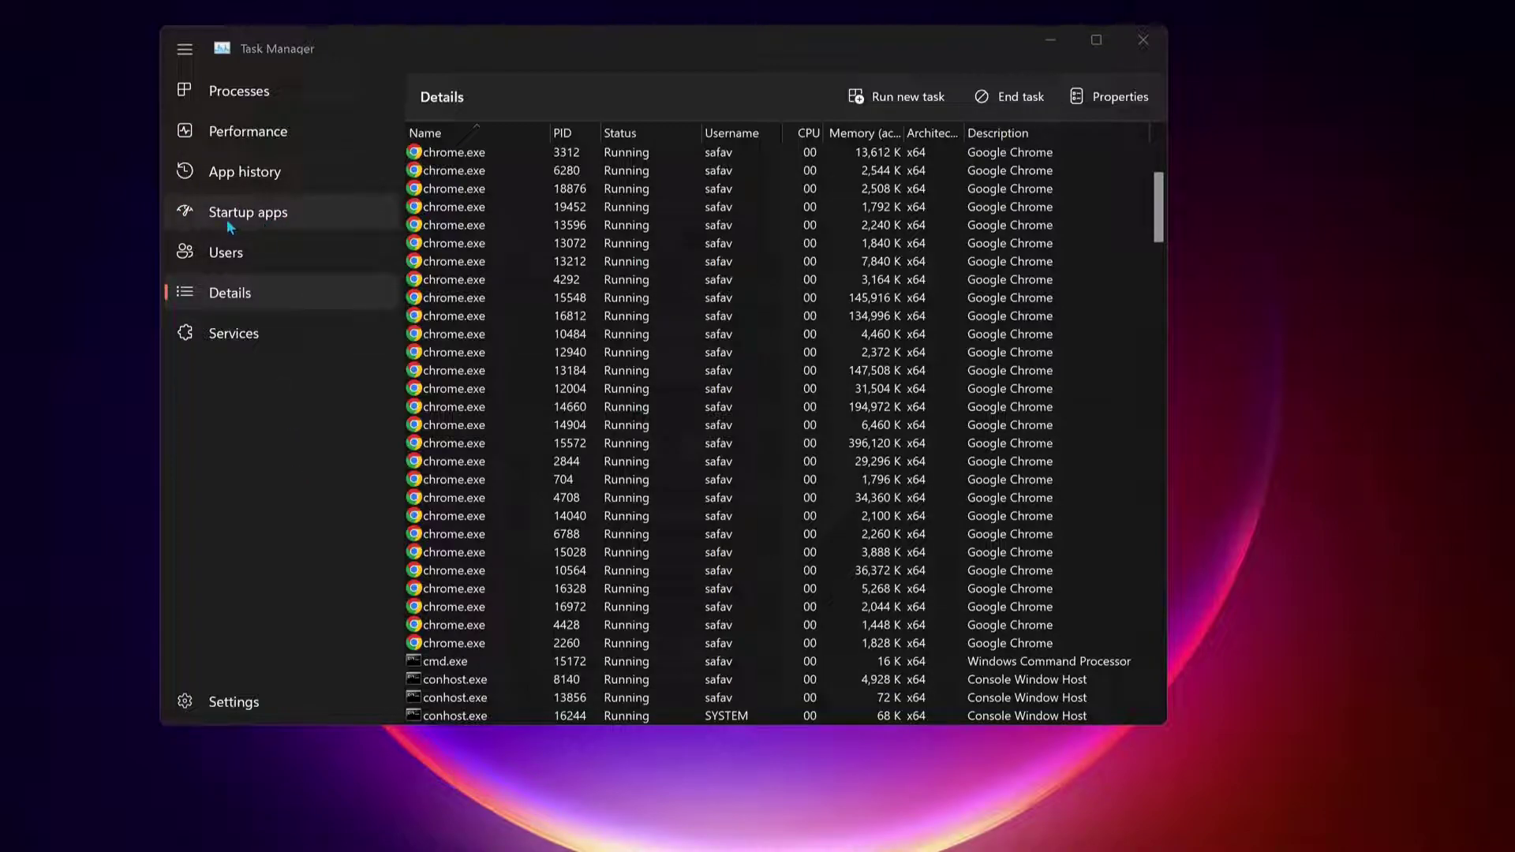
click(254, 216)
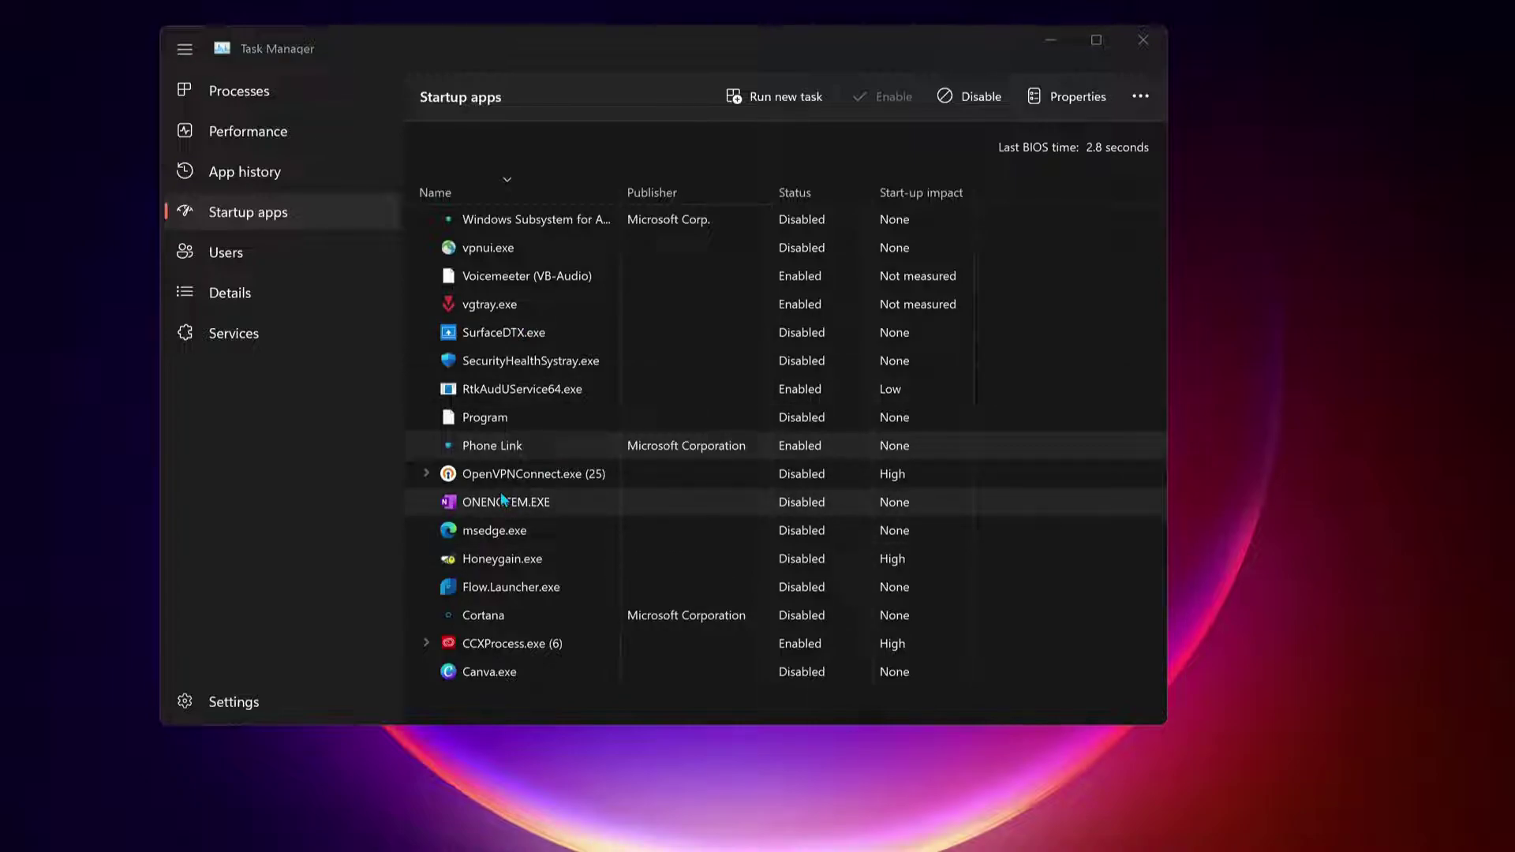
right_click(504, 445)
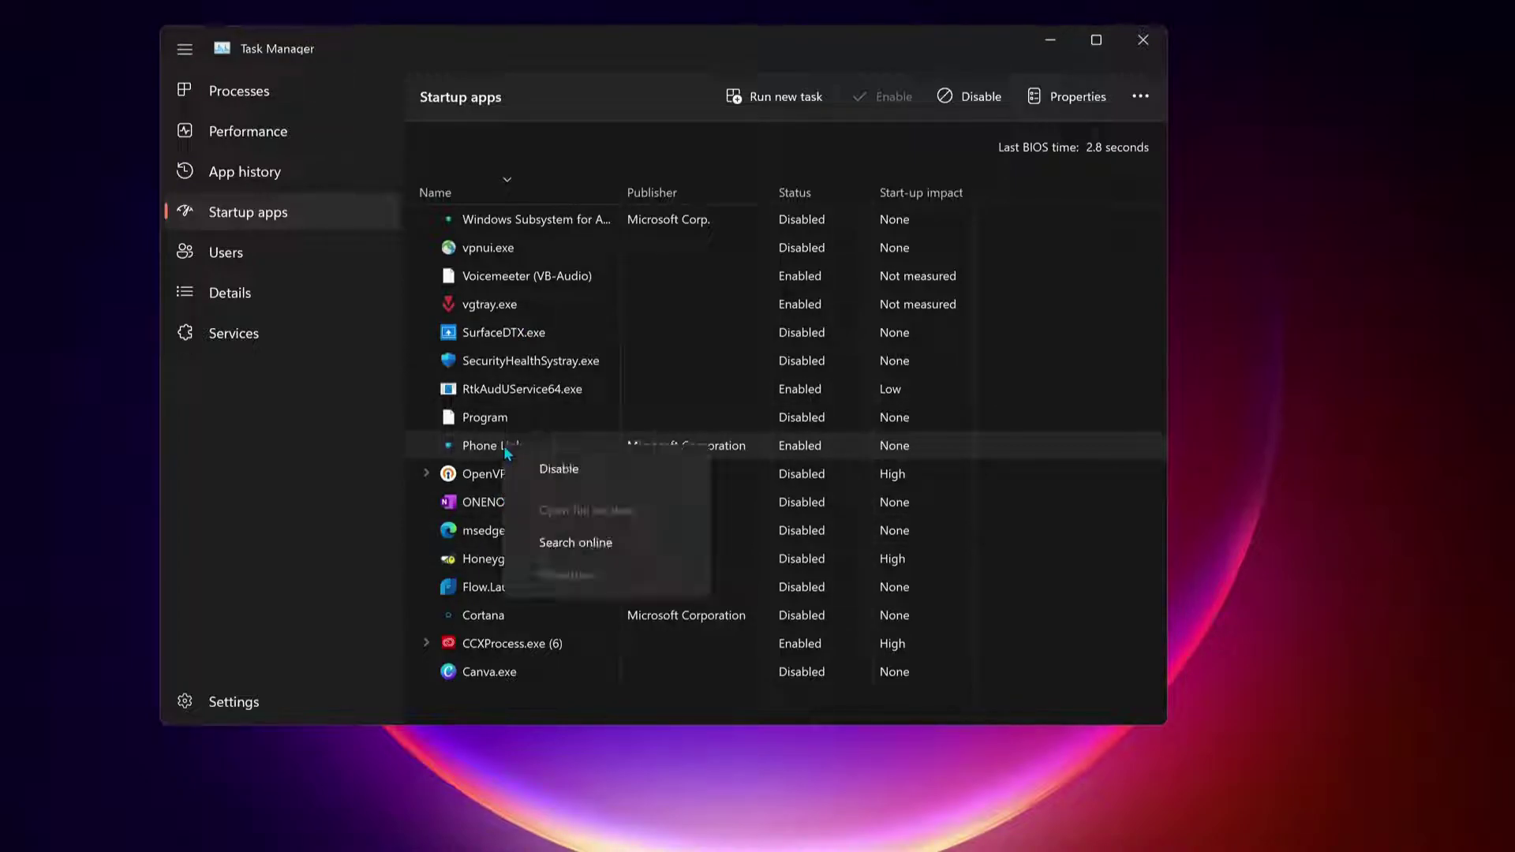
click(561, 468)
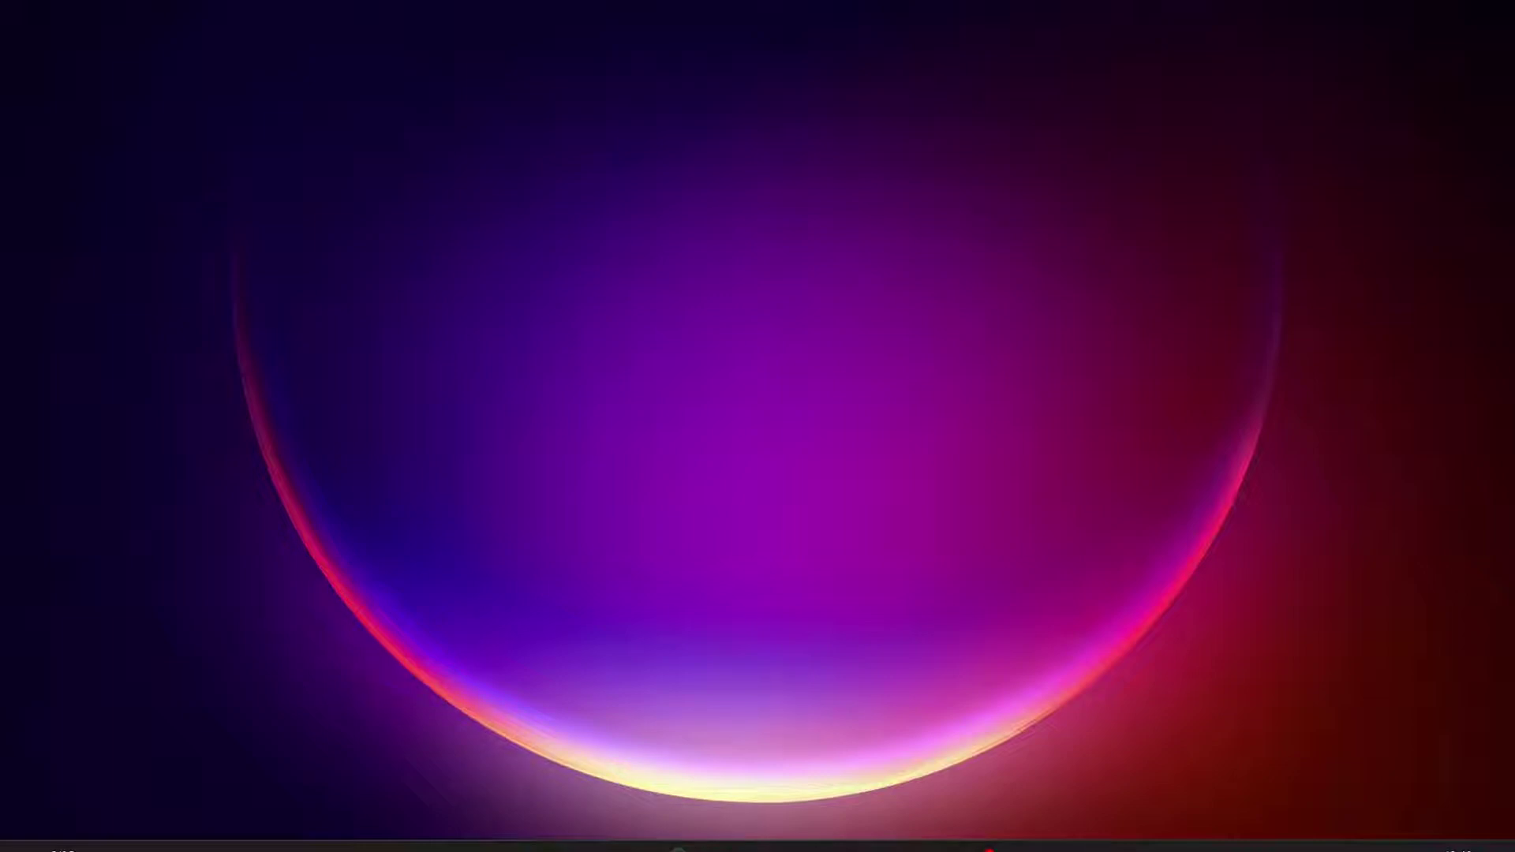
Open Settings from the Start context menu and go to the Windows Update page
right_click(557, 827)
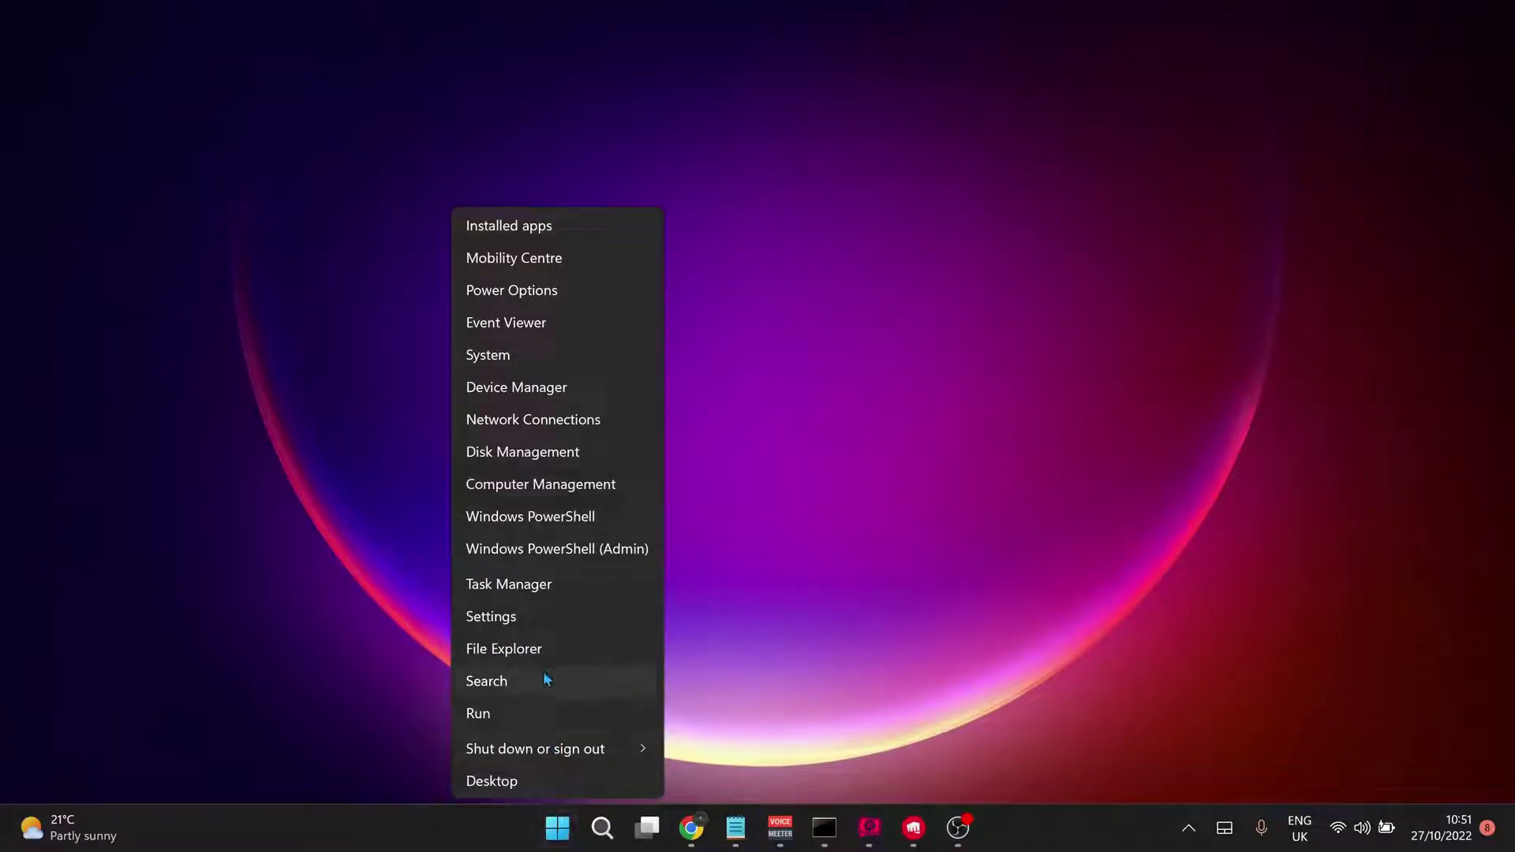
click(547, 616)
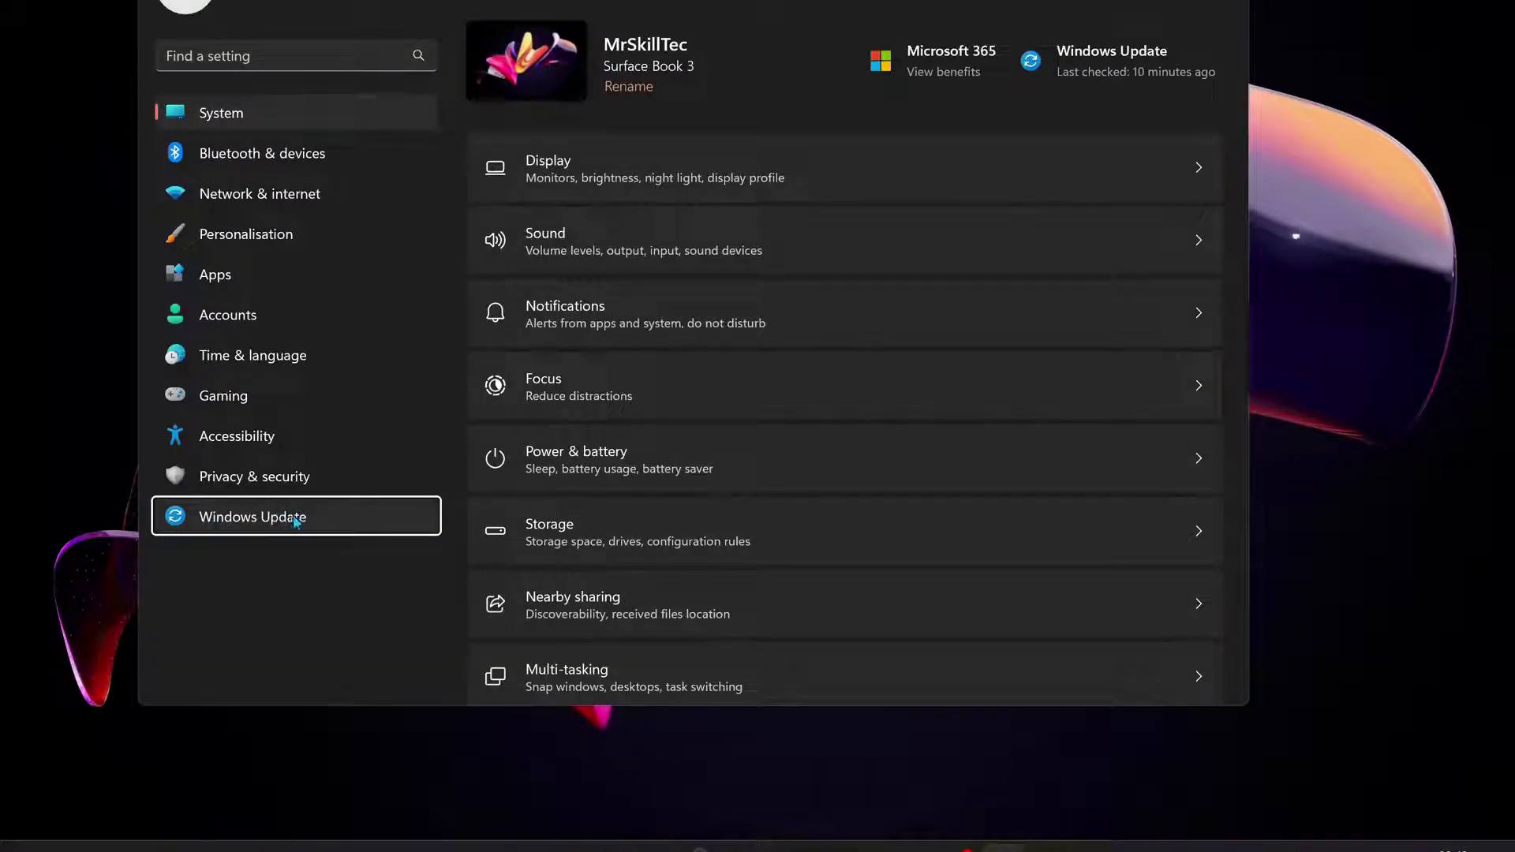
click(296, 521)
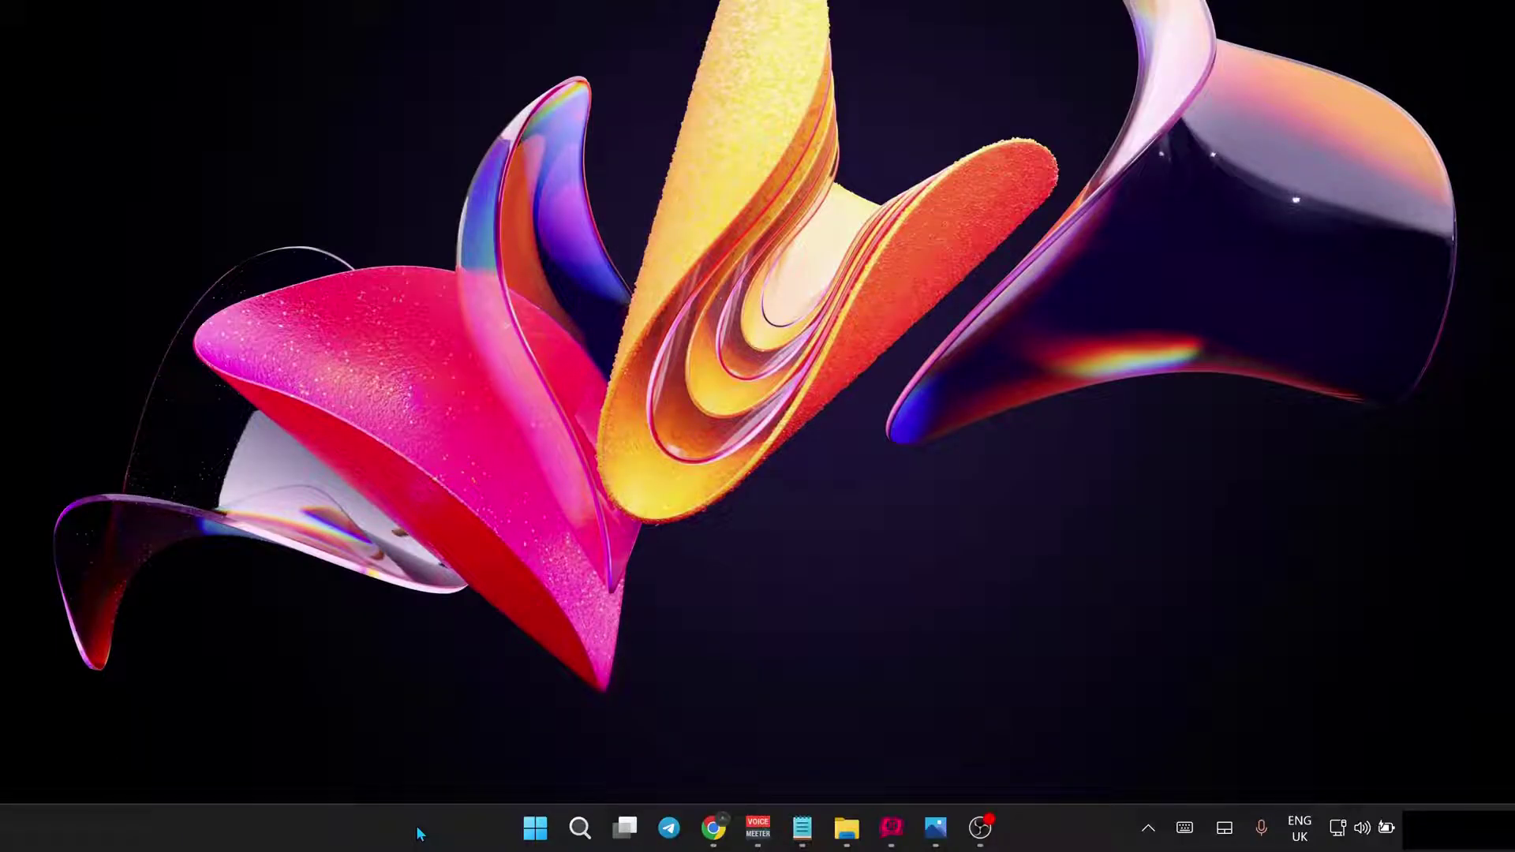
Expand Display adaptors in Device Manager and select the Intel(R) Iris(R) Plus Graphics adapter
right_click(535, 828)
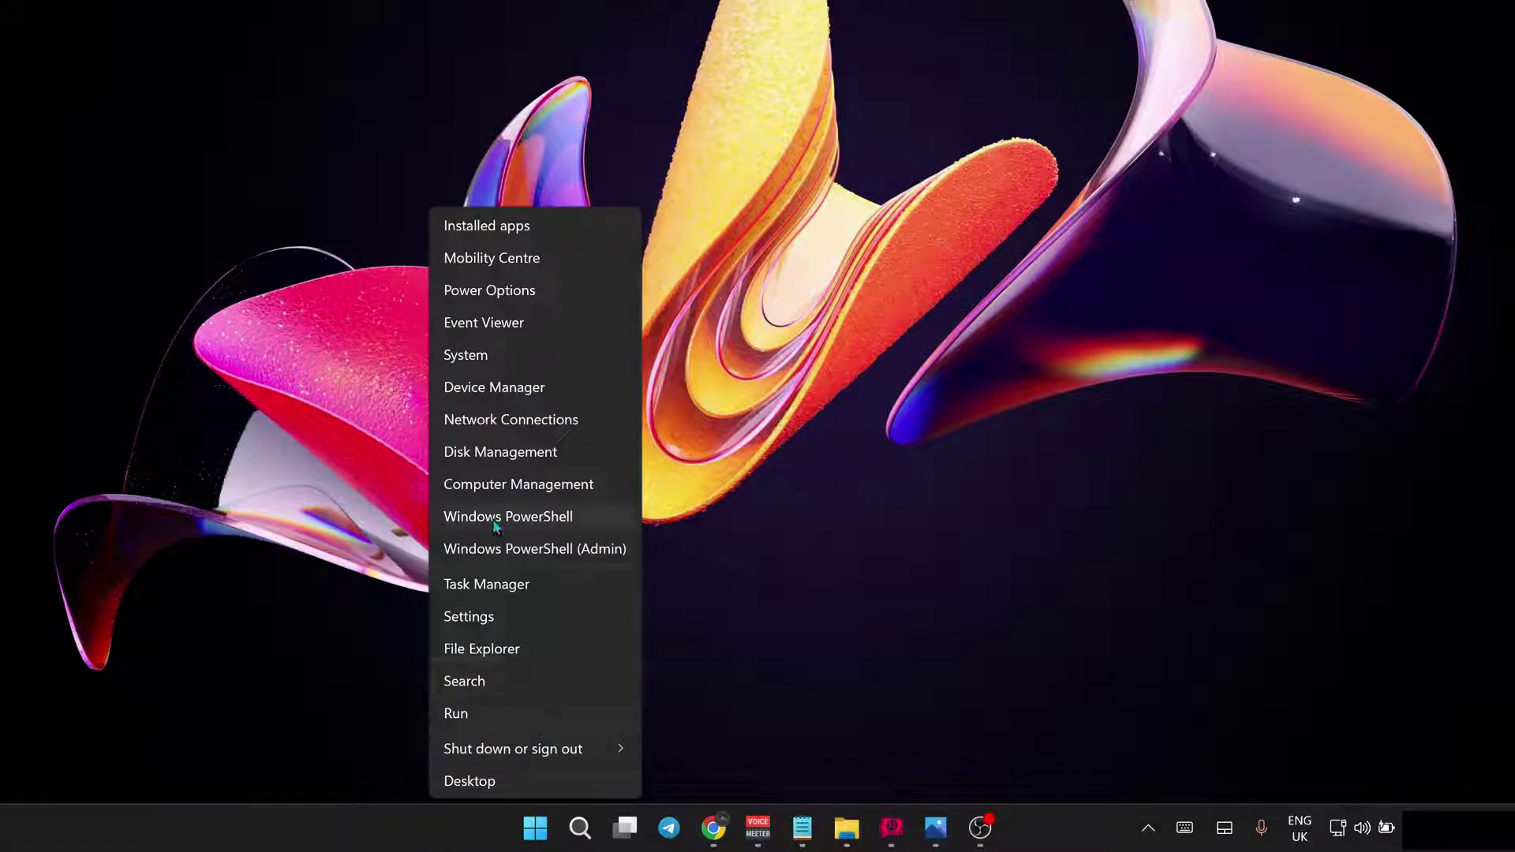
click(505, 390)
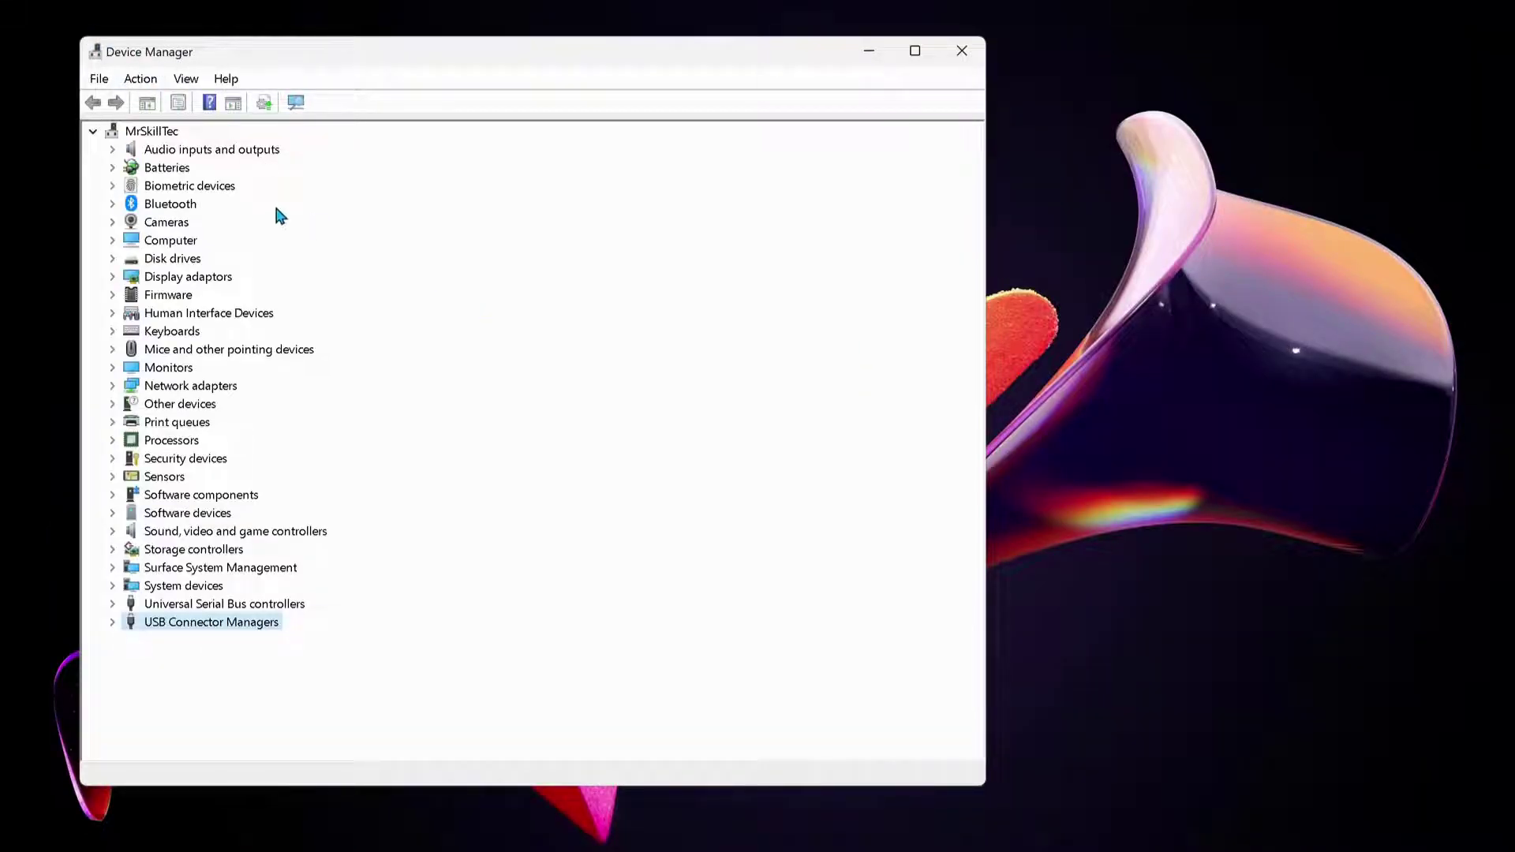
double_click(189, 279)
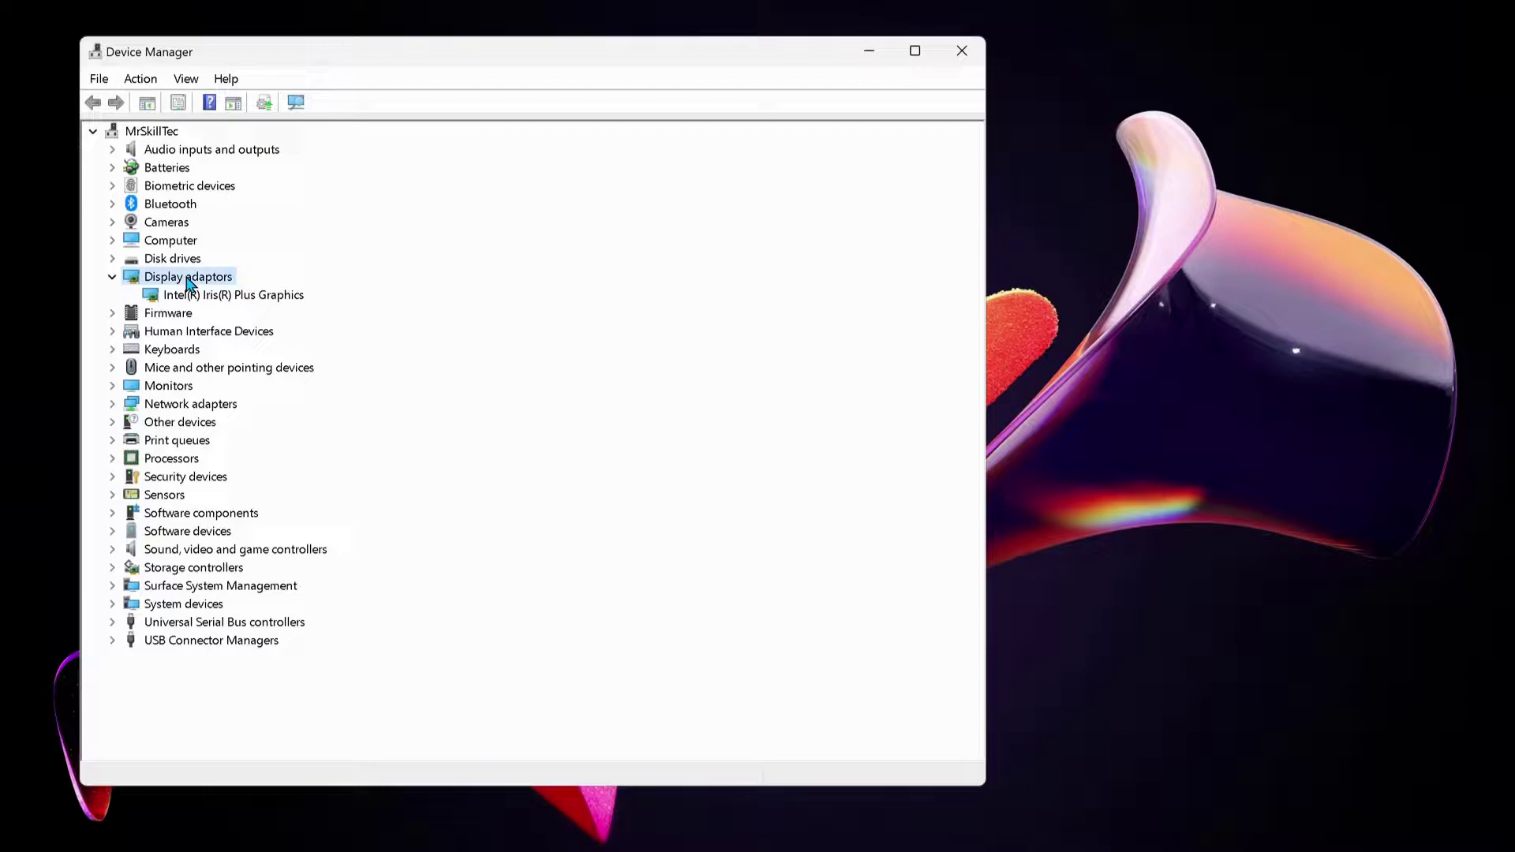
click(260, 298)
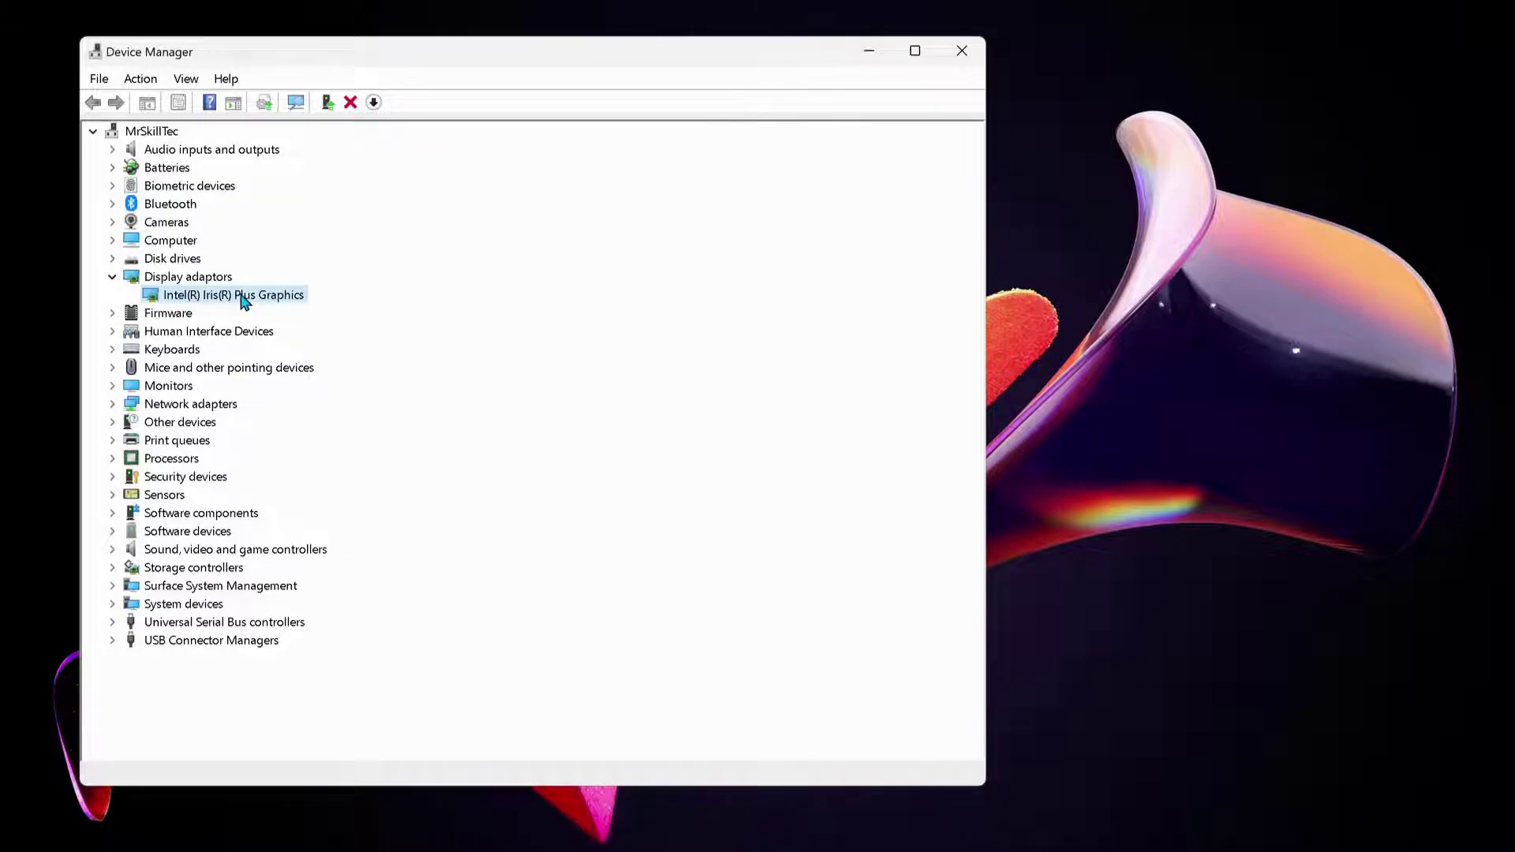
right_click(243, 300)
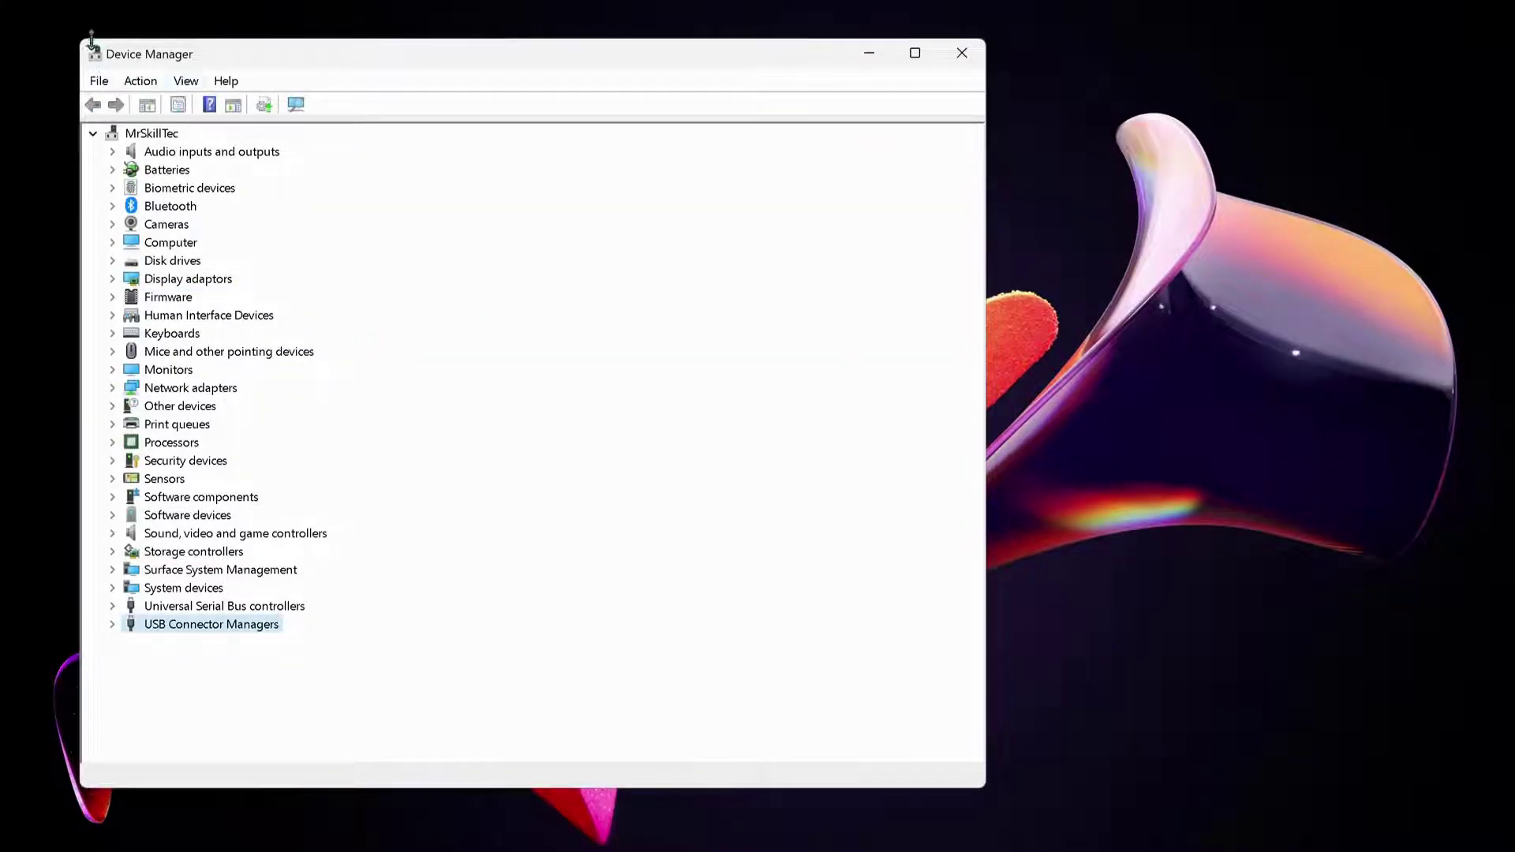
double_click(190, 285)
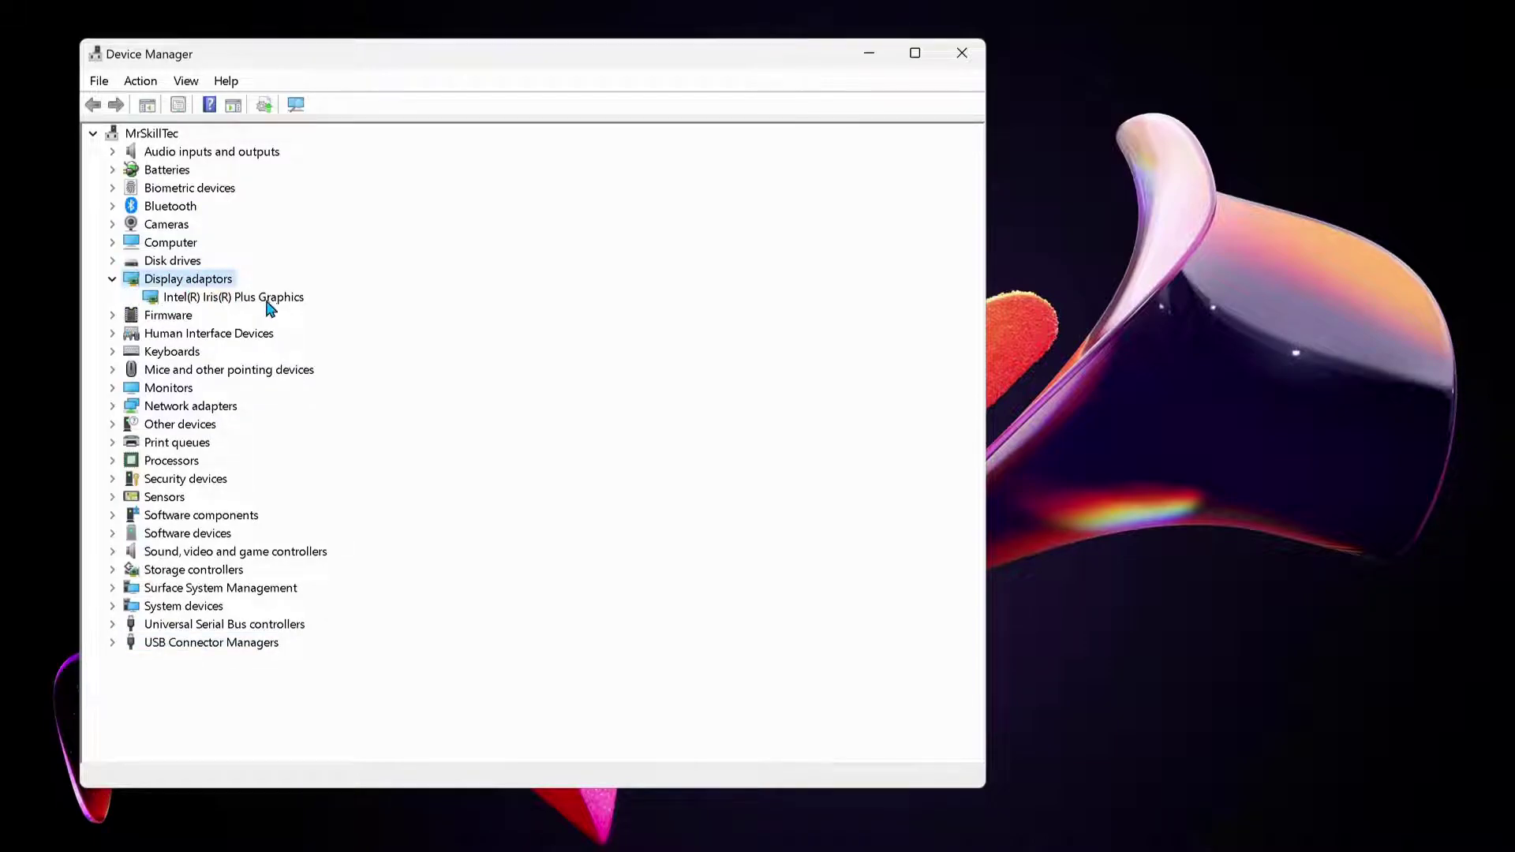
click(259, 298)
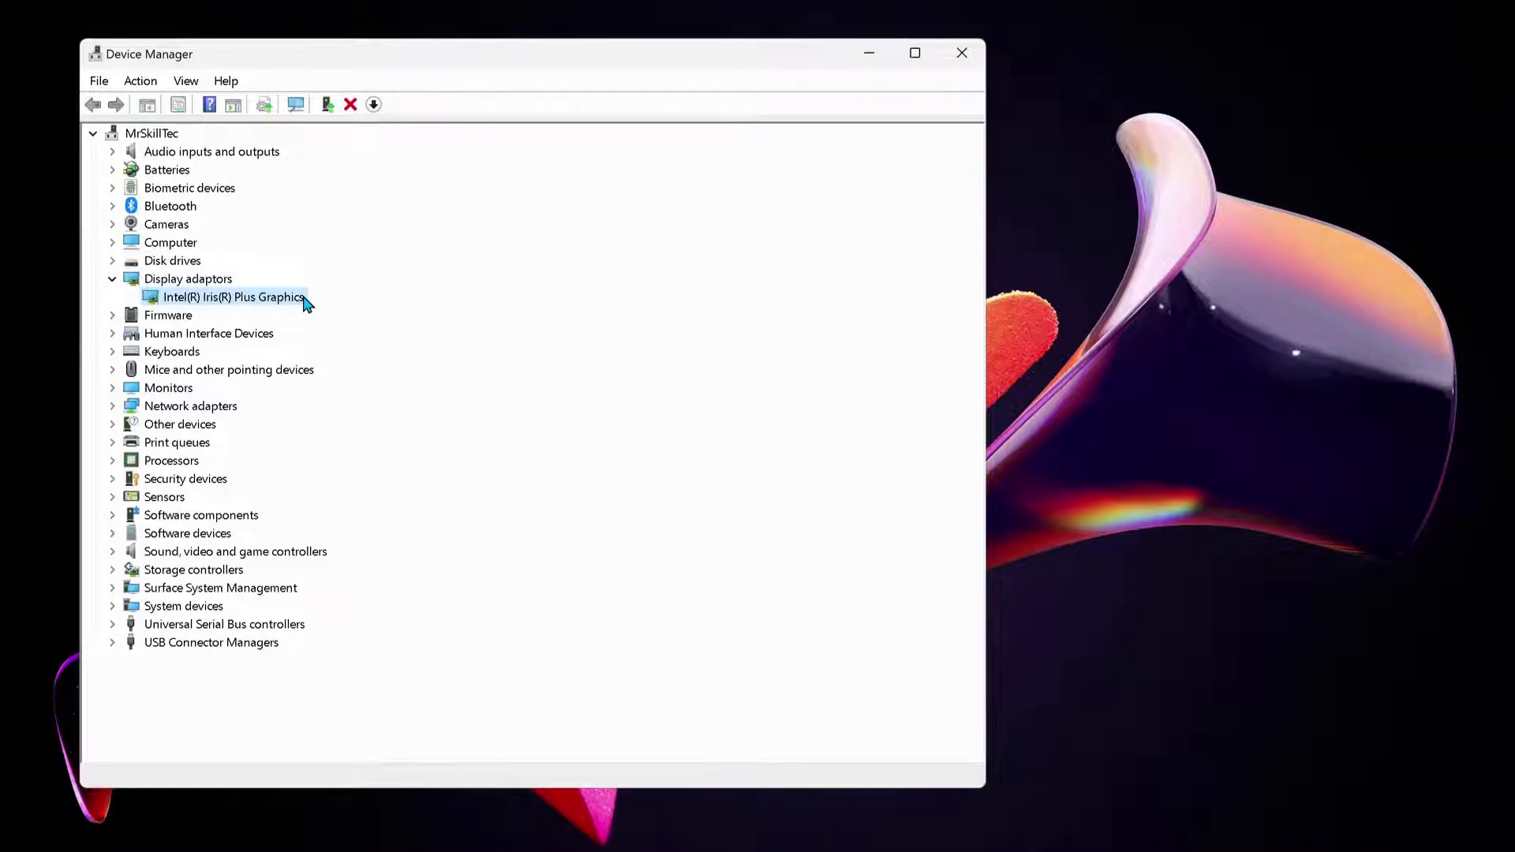
Run Update driver on Intel(R) Iris(R) Plus Graphics using 'Search automatically for drivers'
right_click(245, 304)
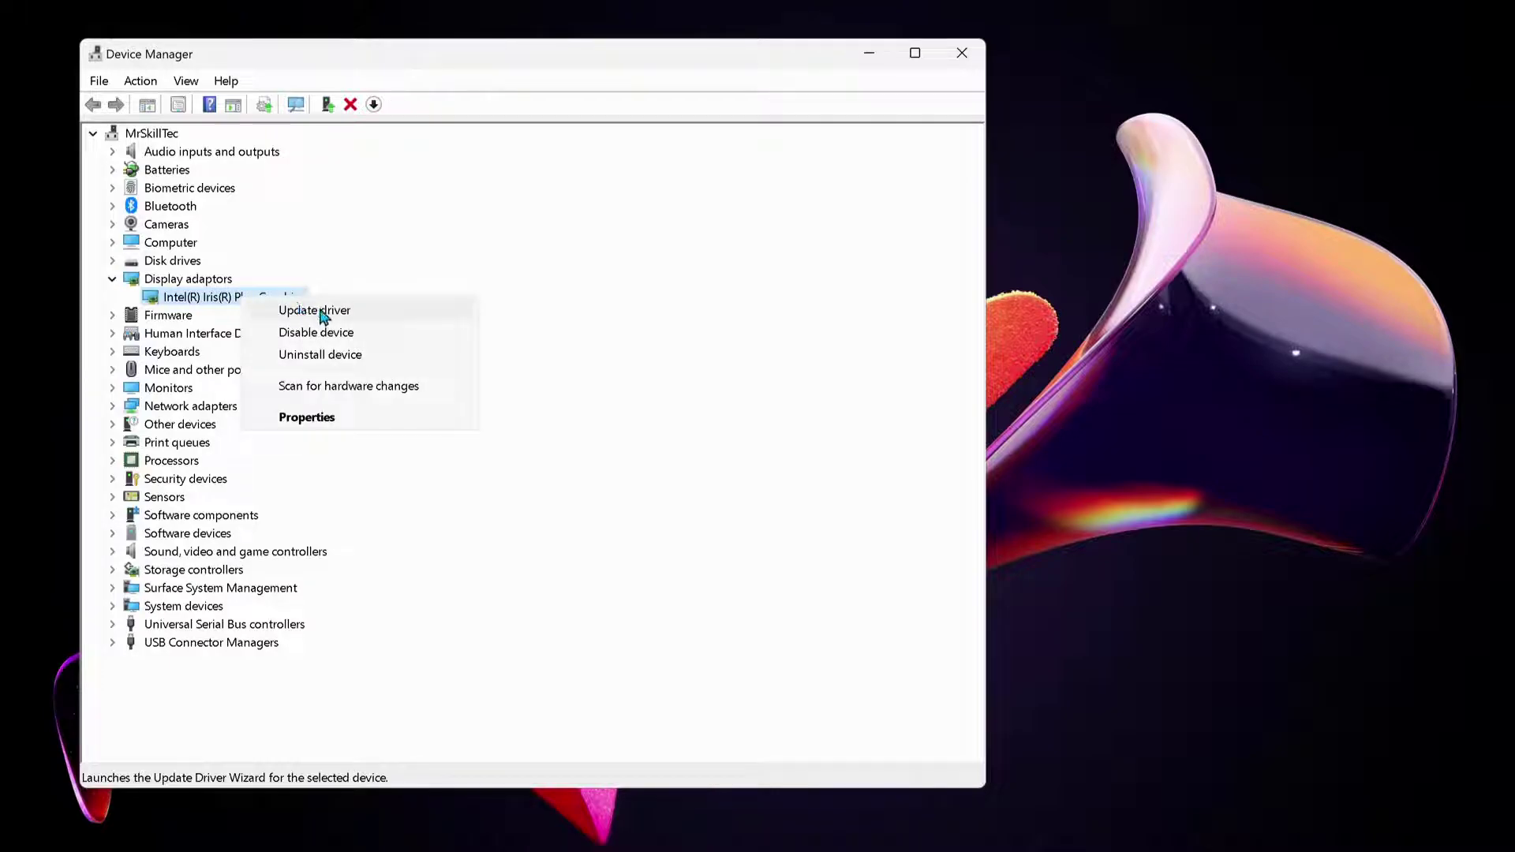
click(353, 313)
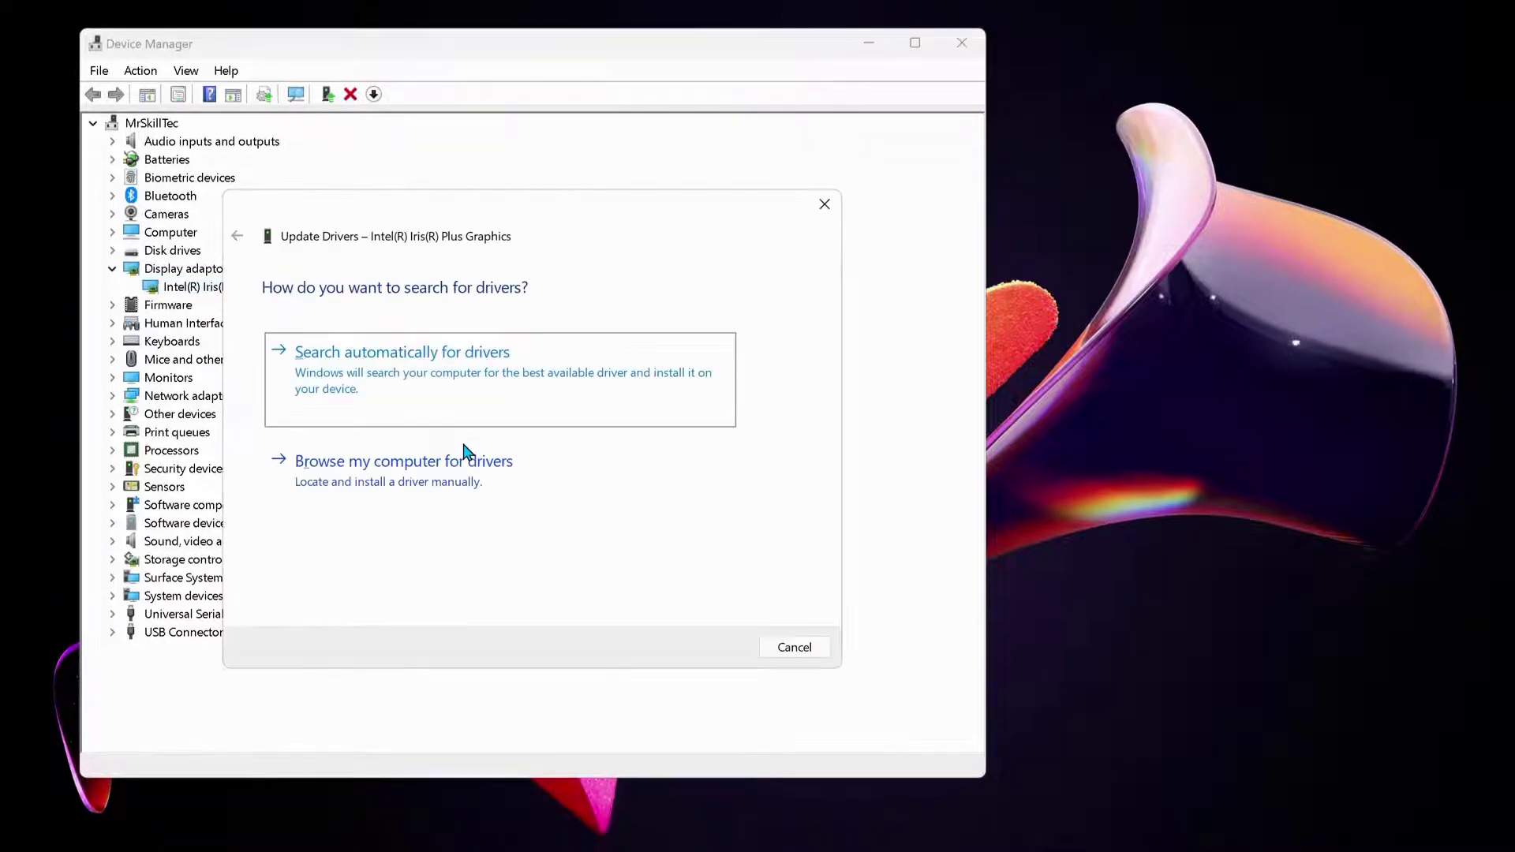
click(497, 365)
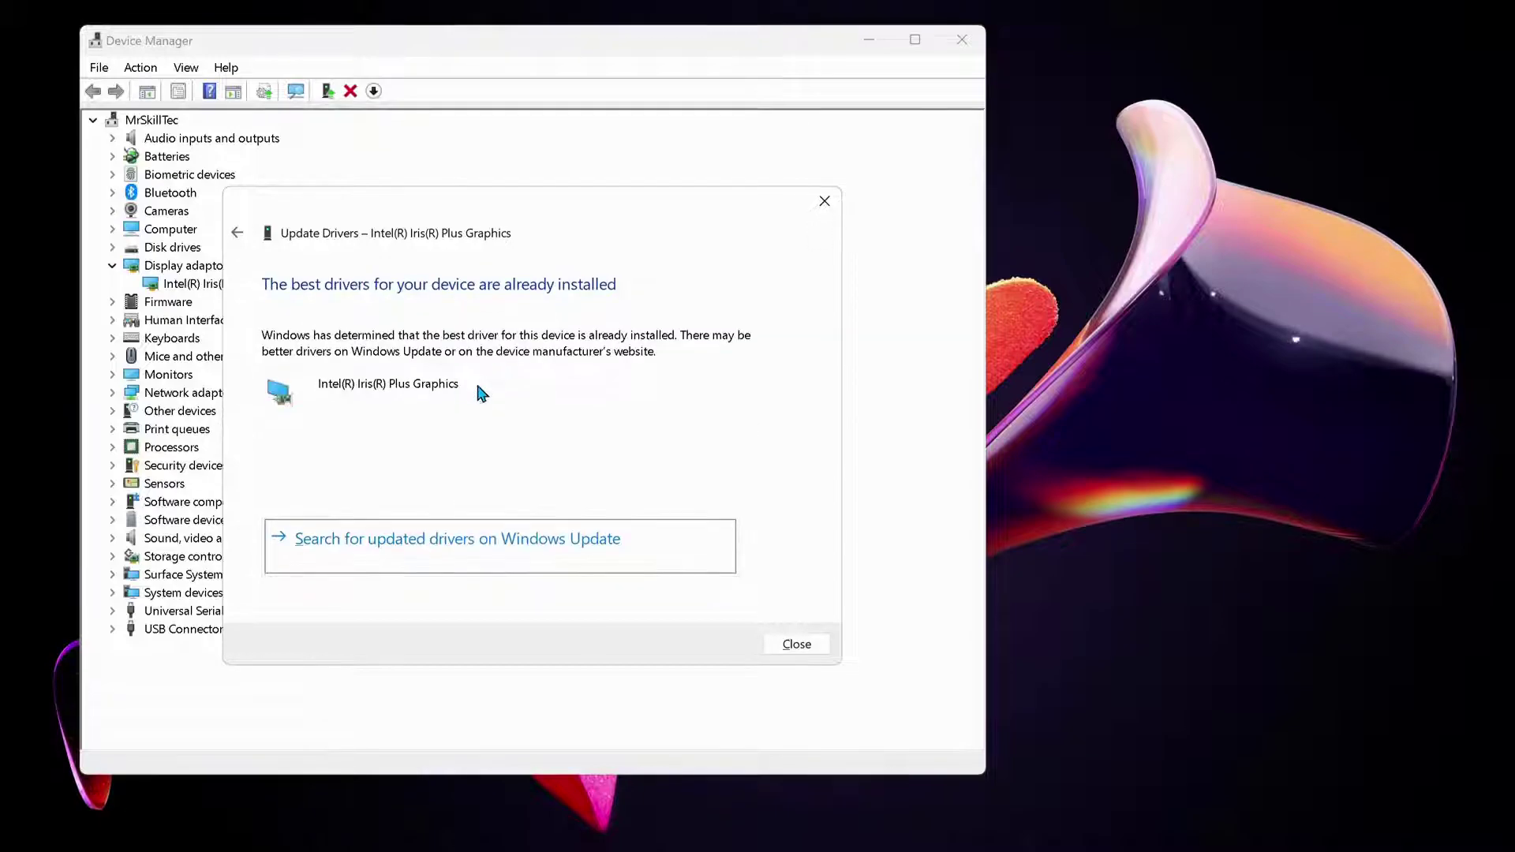